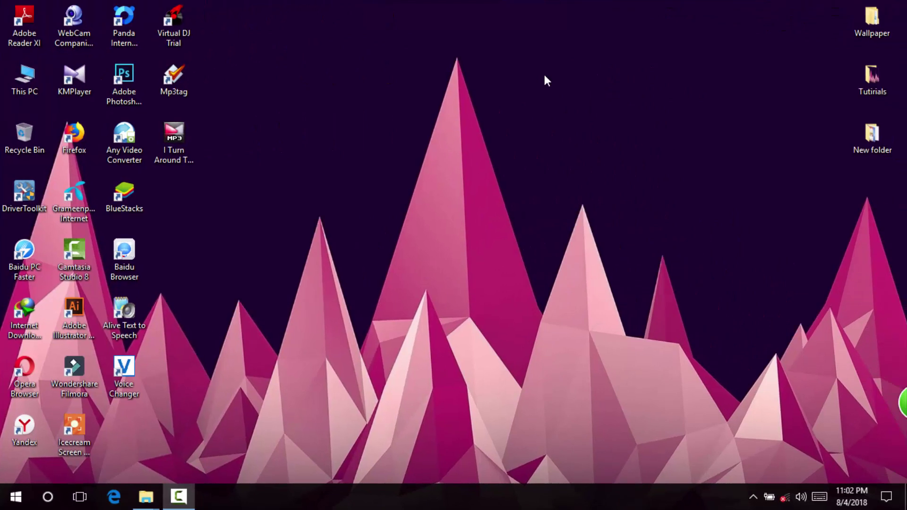
{"action": "right_click", "coordinate": [544, 75]}
{"action": "left_click", "coordinate": [573, 112]}
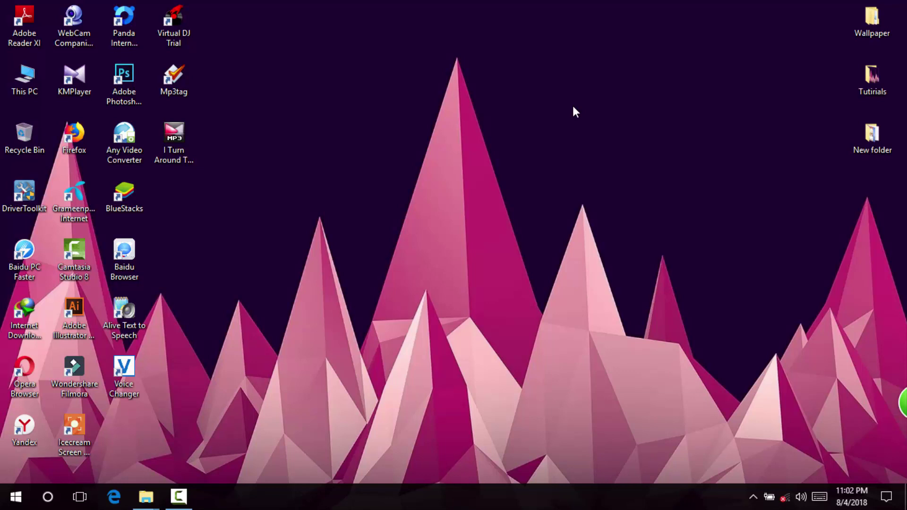
{"action": "right_click", "coordinate": [494, 45]}
{"action": "left_click", "coordinate": [522, 85]}
{"action": "right_click", "coordinate": [499, 49]}
{"action": "left_click", "coordinate": [525, 89]}
Launch Virtual DJ from the desktop and move its window clear of the desktop shortcuts.
{"action": "double_click", "coordinate": [180, 27]}
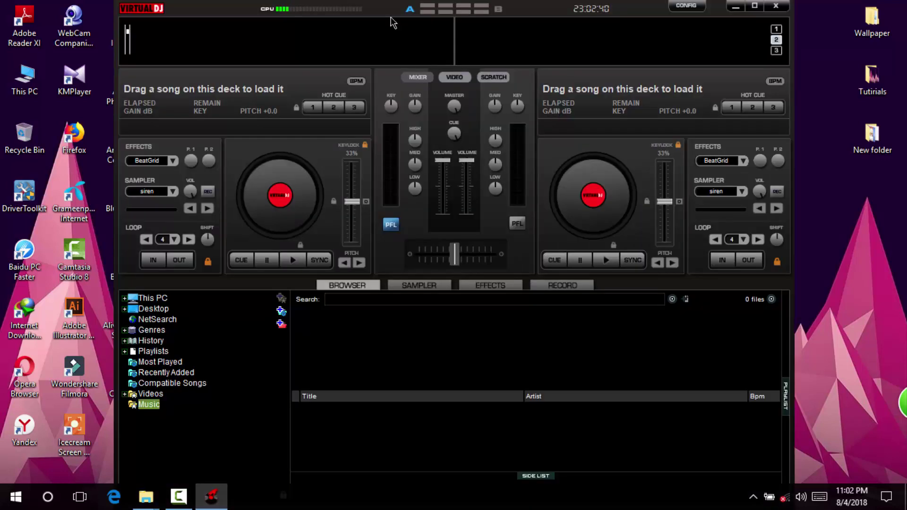
{"action": "left_click_drag", "start_coordinate": [207, 10], "coordinate": [345, 42]}
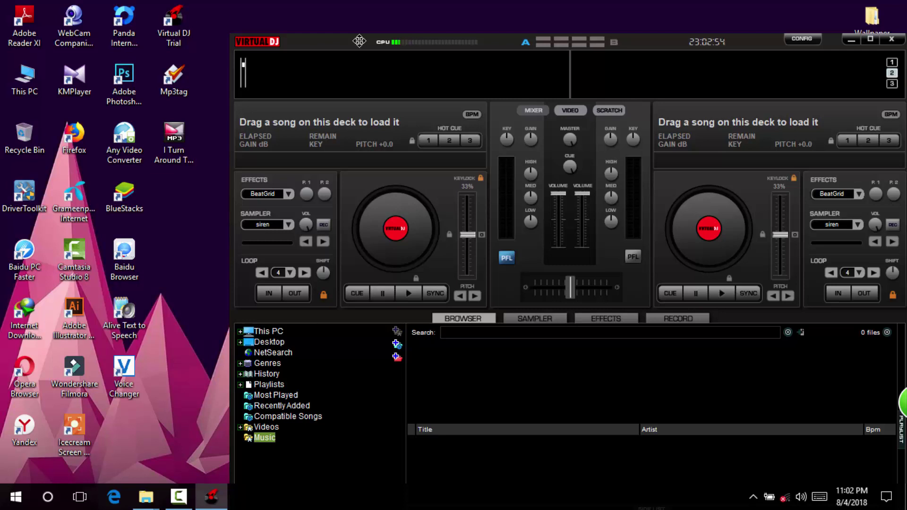
{"action": "left_click_drag", "start_coordinate": [340, 37], "coordinate": [330, 30]}
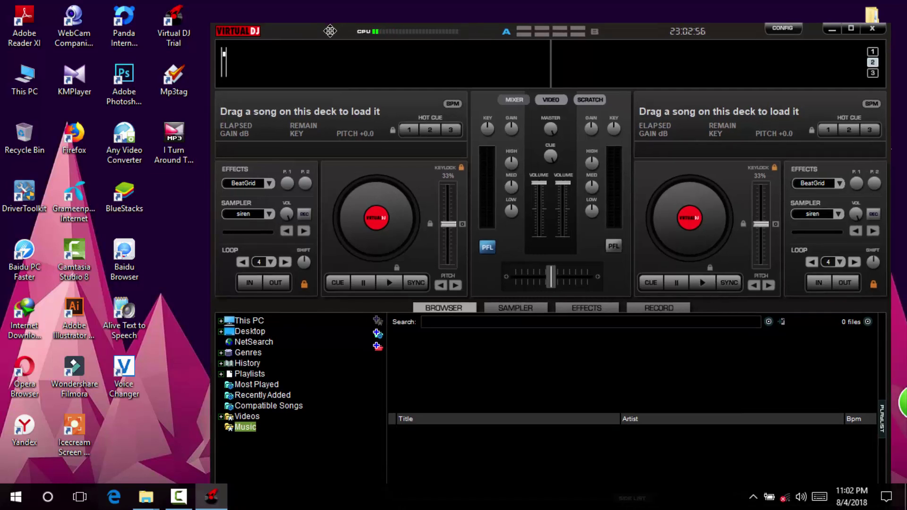
{"action": "right_click", "coordinate": [343, 14]}
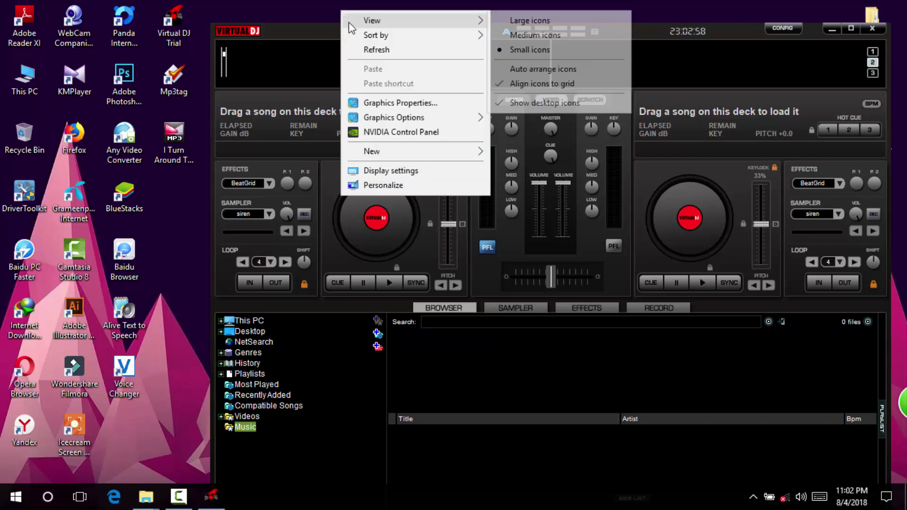
{"action": "left_click", "coordinate": [365, 48]}
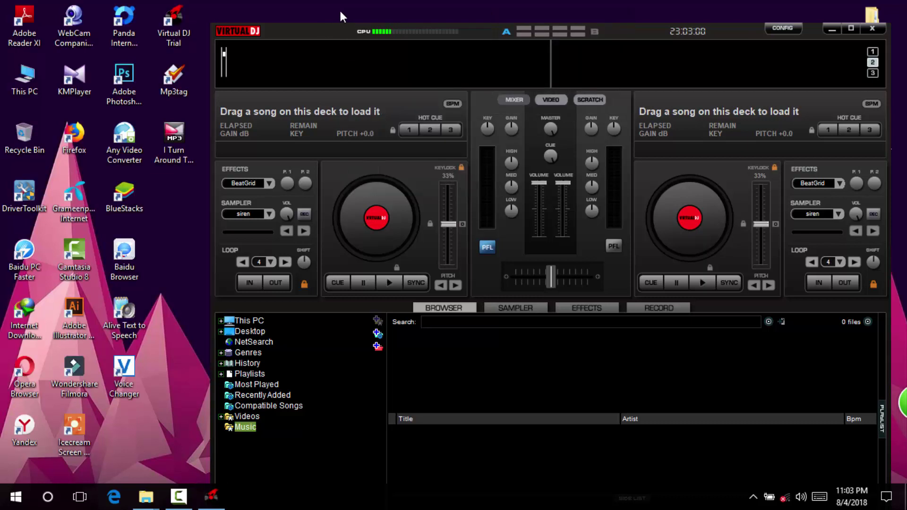
{"action": "right_click", "coordinate": [339, 8]}
{"action": "left_click", "coordinate": [368, 46]}
Adjust the Virtual DJ window's position, load the desktop song I Turn Around The World onto deck 1 and start playback.
{"action": "left_click_drag", "start_coordinate": [340, 34], "coordinate": [359, 34]}
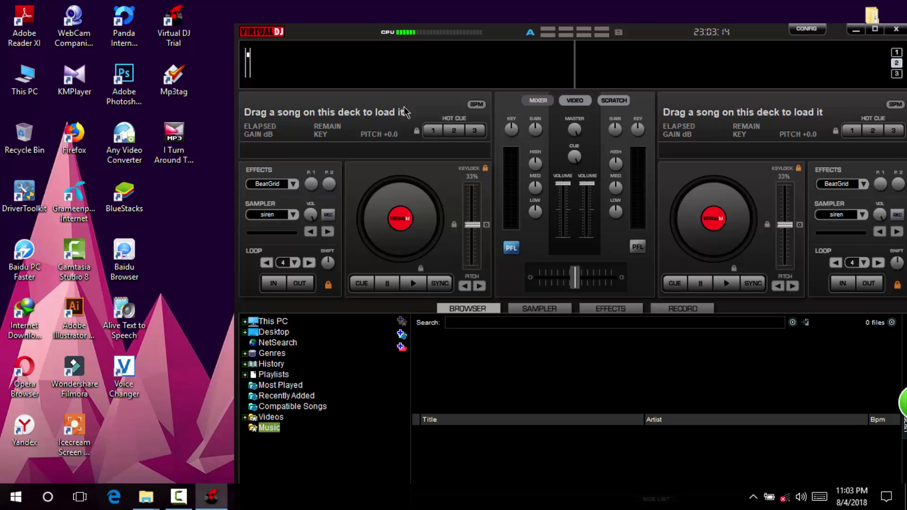
{"action": "mouse_move", "coordinate": [343, 29]}
{"action": "left_mouse_down"}
{"action": "mouse_move", "coordinate": [320, 25]}
{"action": "mouse_move", "coordinate": [332, 22]}
{"action": "left_mouse_up"}
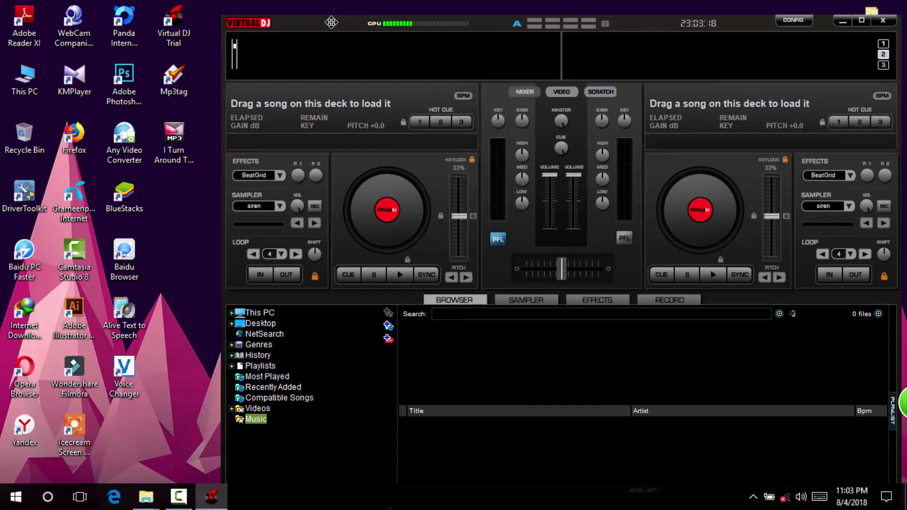
{"action": "right_click", "coordinate": [207, 95]}
{"action": "left_click", "coordinate": [235, 134]}
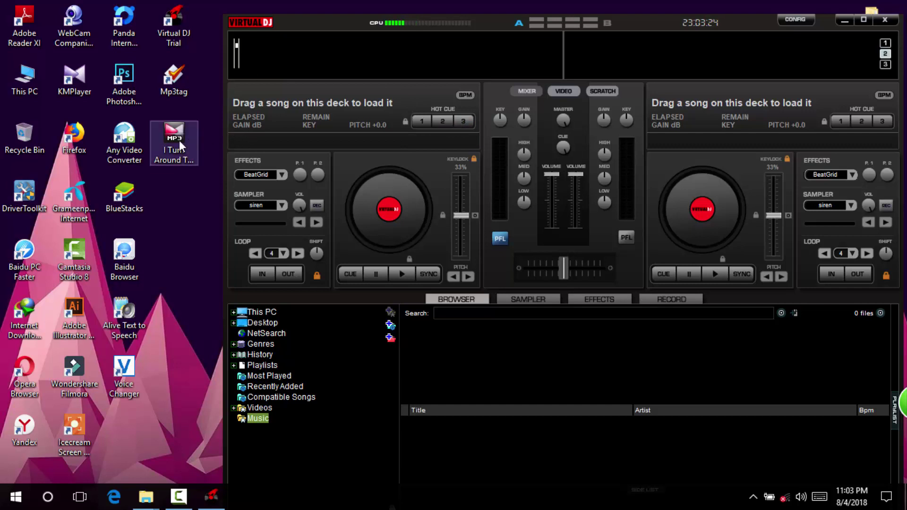
{"action": "left_click_drag", "start_coordinate": [179, 141], "coordinate": [434, 136]}
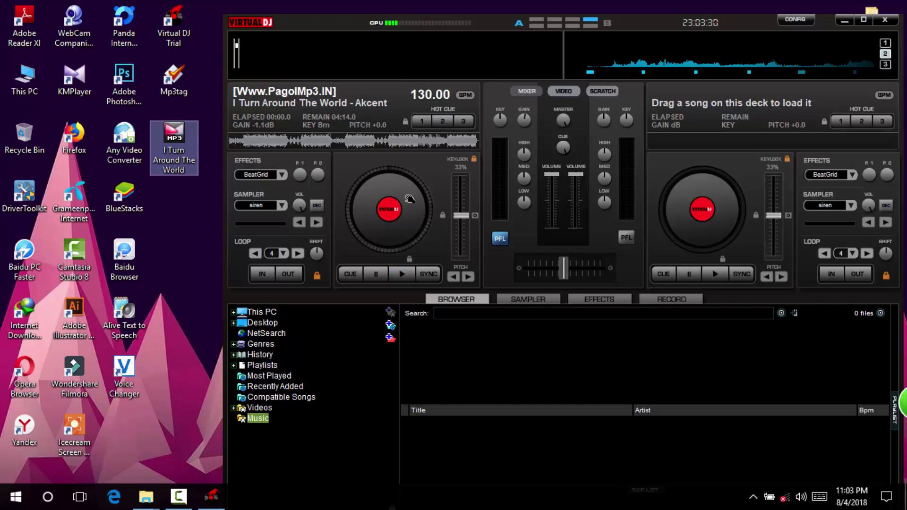
{"action": "left_click", "coordinate": [403, 275]}
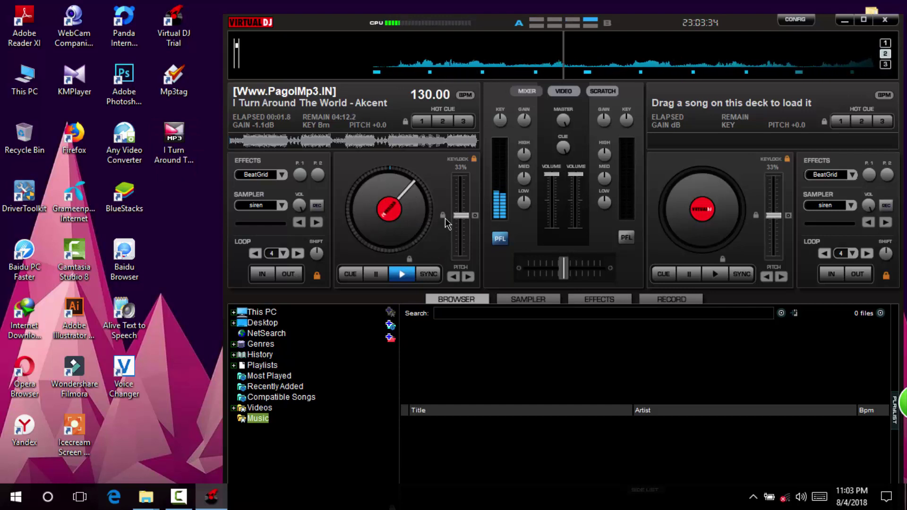
Raise the pitch of the song playing on deck 1 to +26.0.
{"action": "left_click_drag", "start_coordinate": [461, 220], "coordinate": [461, 233]}
{"action": "left_click", "coordinate": [500, 122]}
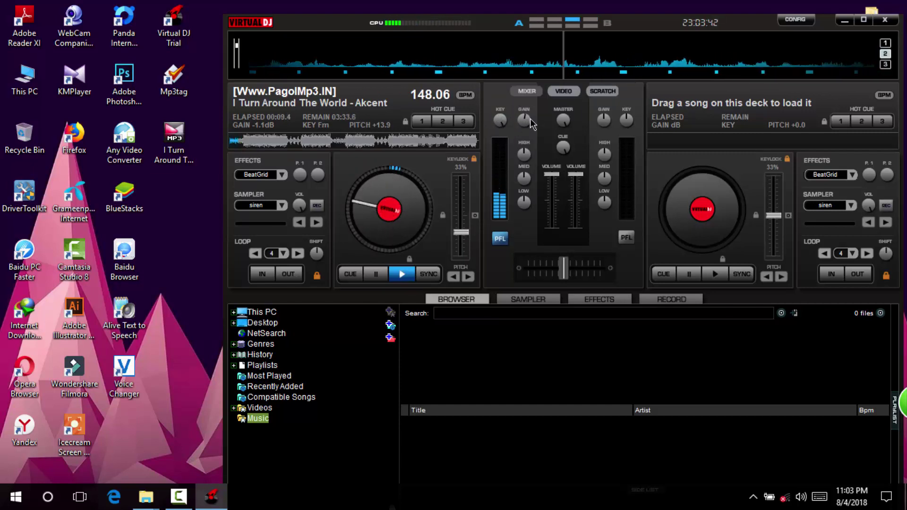
{"action": "left_click", "coordinate": [461, 238]}
{"action": "left_click_drag", "start_coordinate": [462, 238], "coordinate": [462, 251]}
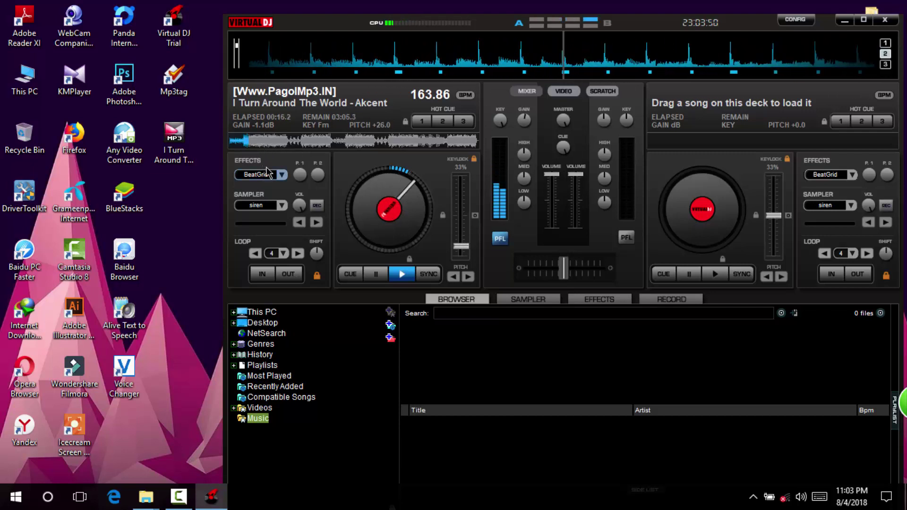
Choose the push sample in deck 1's sampler and play it over the song.
{"action": "left_click", "coordinate": [263, 144]}
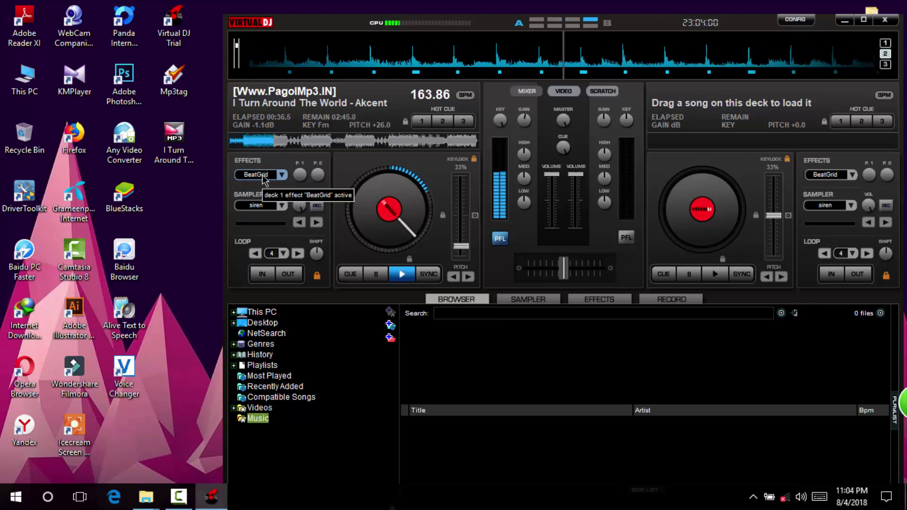
{"action": "left_click", "coordinate": [282, 206]}
{"action": "left_click", "coordinate": [309, 261]}
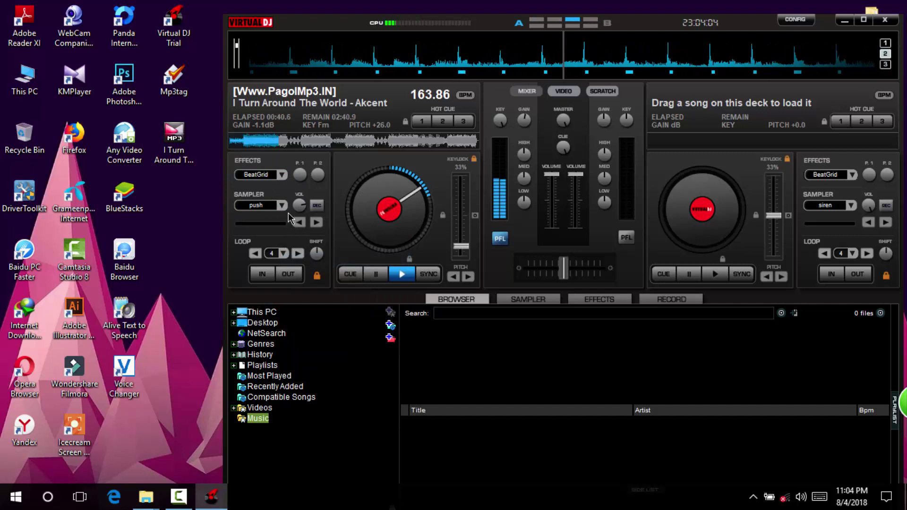
{"action": "left_click", "coordinate": [265, 207]}
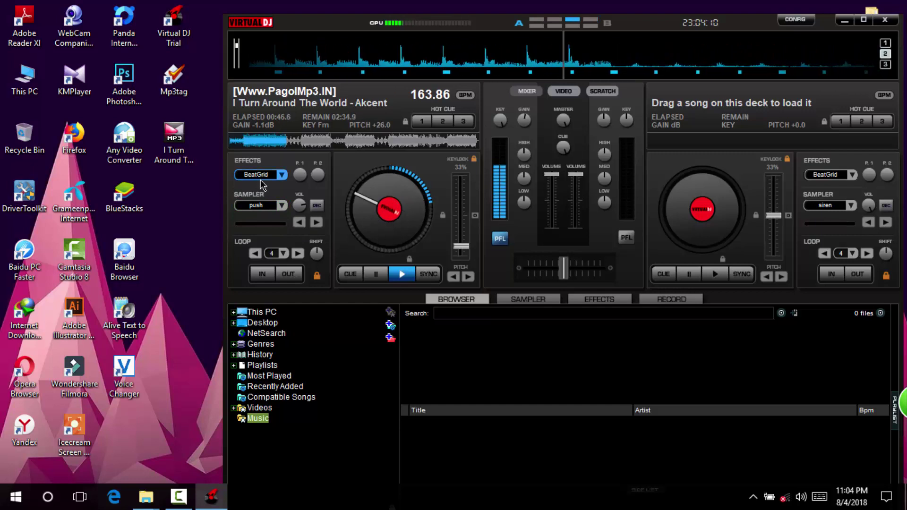
Apply the echo effect to deck 1, and replace it with the FlippinDouble effect.
{"action": "left_click", "coordinate": [283, 176]}
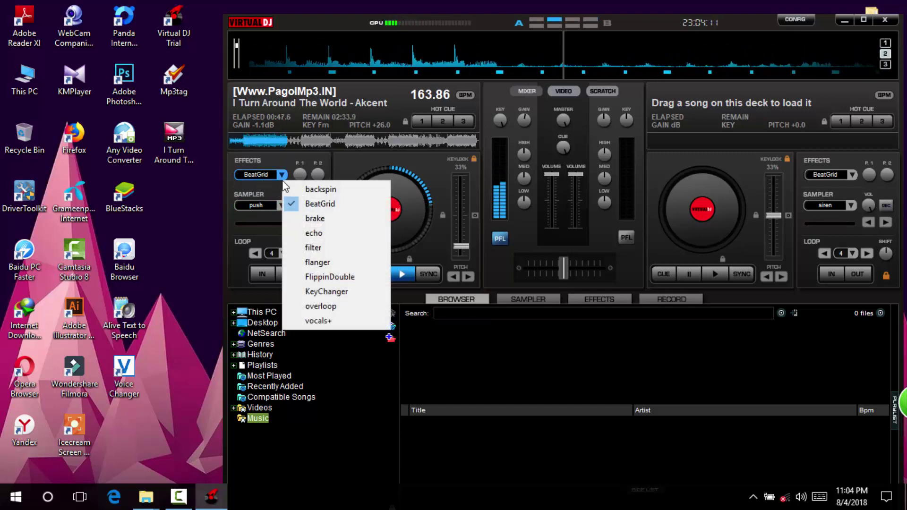
{"action": "left_click", "coordinate": [307, 233]}
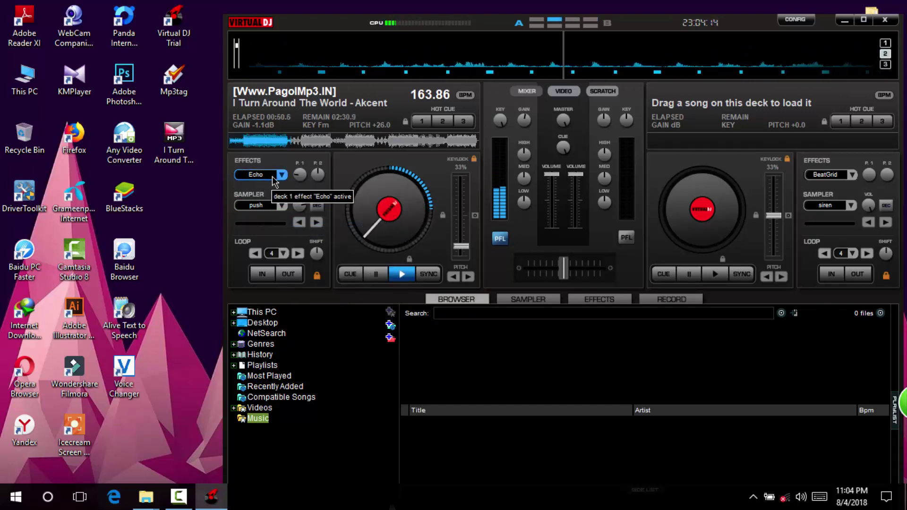
{"action": "left_click", "coordinate": [279, 176]}
{"action": "left_click", "coordinate": [282, 176]}
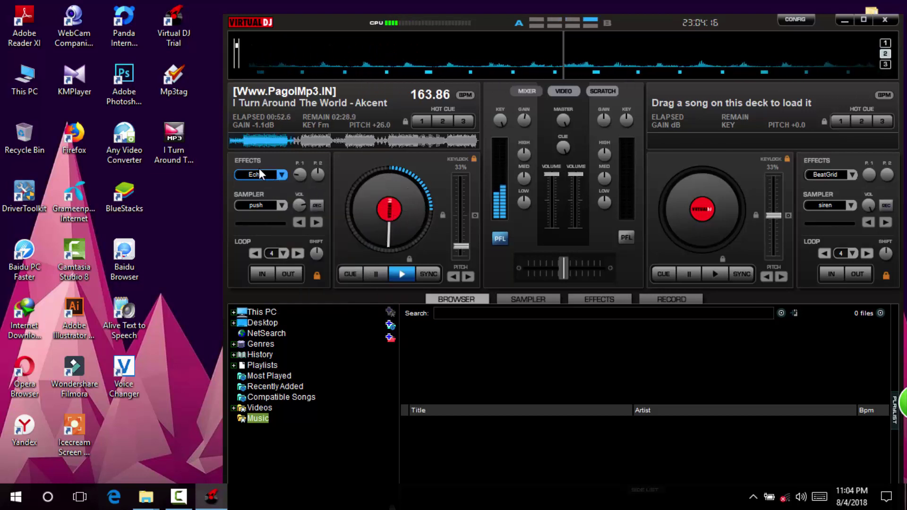
{"action": "left_click", "coordinate": [283, 176]}
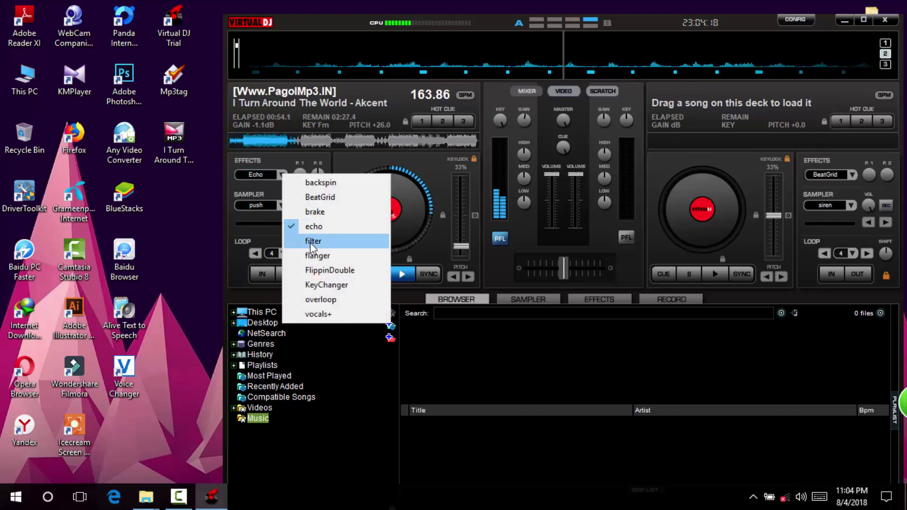
{"action": "left_click", "coordinate": [316, 269]}
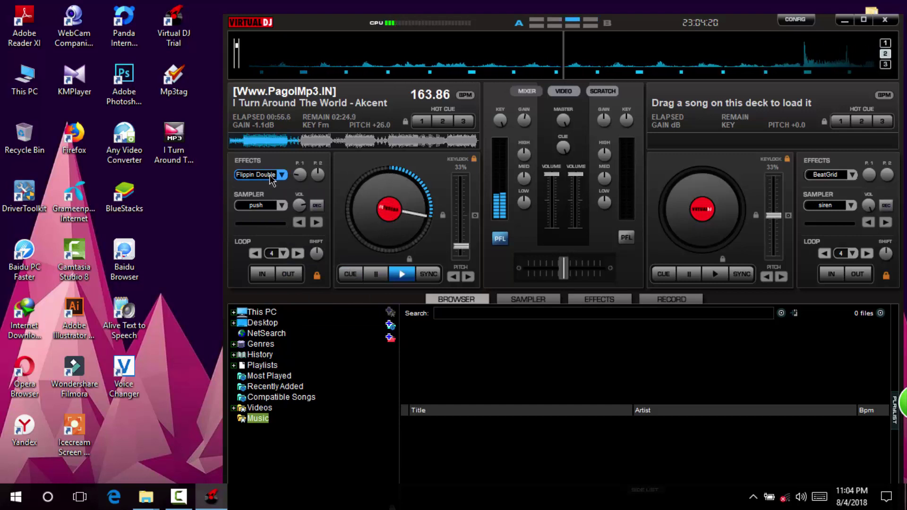
Play the push sample on deck 1 again and switch the deck's sampler to saxo.
{"action": "left_click", "coordinate": [262, 206]}
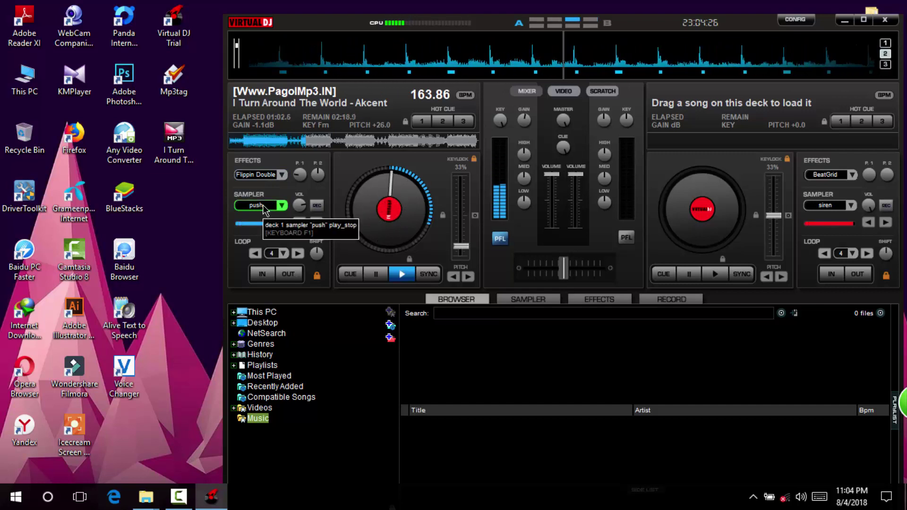
{"action": "left_click", "coordinate": [280, 206]}
{"action": "left_click", "coordinate": [257, 205]}
{"action": "left_click", "coordinate": [281, 205]}
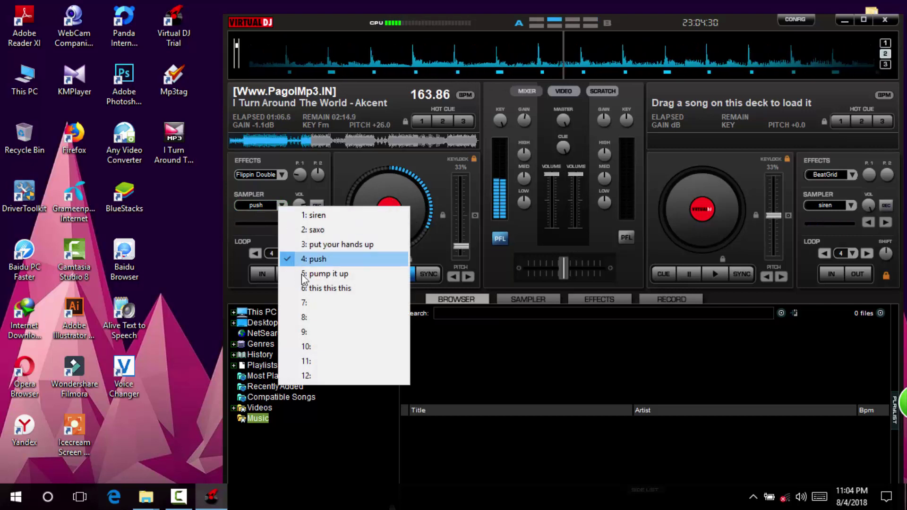
{"action": "left_click", "coordinate": [314, 230]}
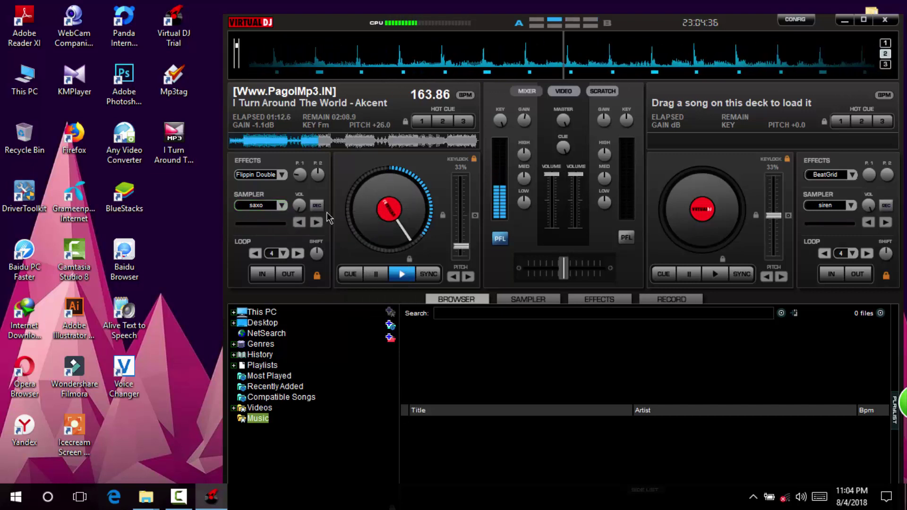
Show the full sampler and trigger the push, pump it up and this this this samples over the song.
{"action": "left_click", "coordinate": [615, 303]}
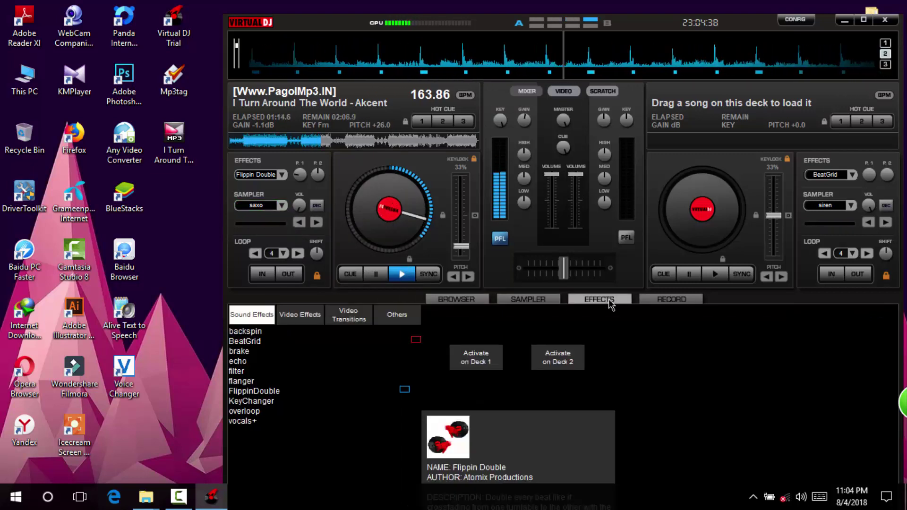
{"action": "left_click", "coordinate": [477, 300]}
{"action": "left_click", "coordinate": [528, 299]}
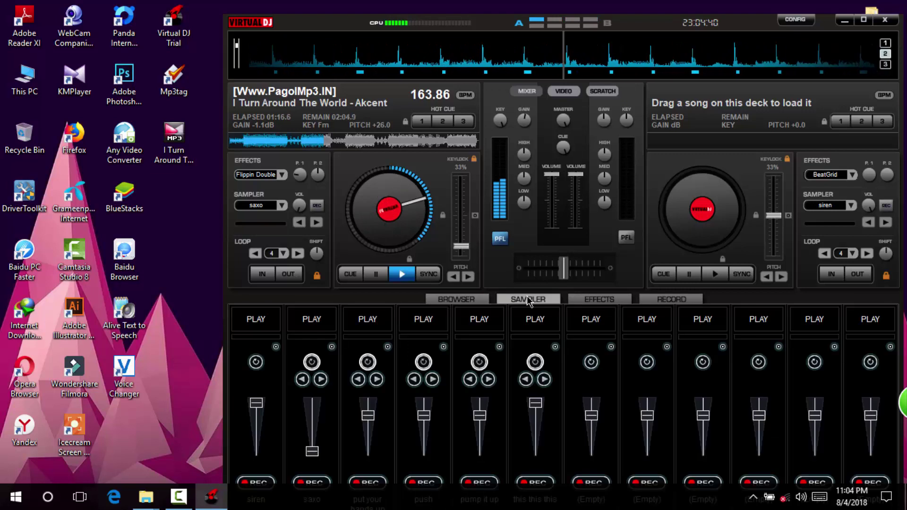
{"action": "left_click", "coordinate": [424, 322]}
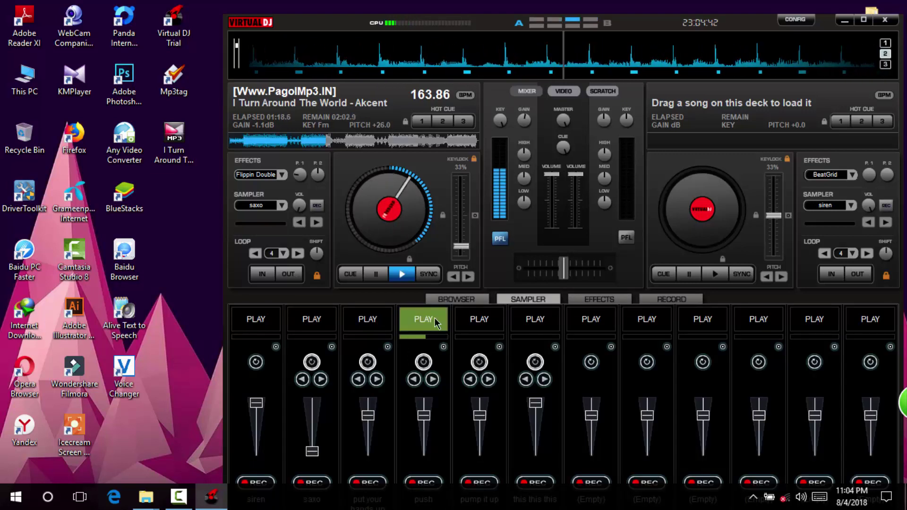
{"action": "left_click", "coordinate": [487, 325]}
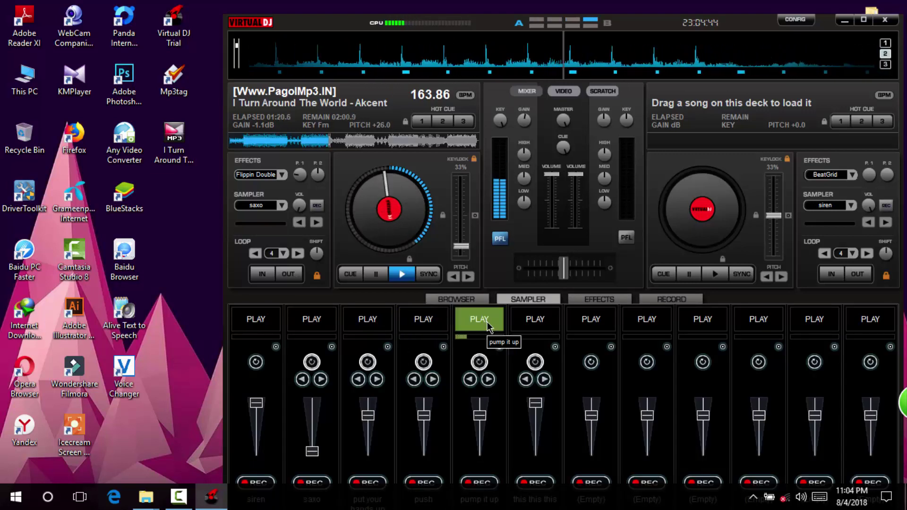
{"action": "left_click", "coordinate": [488, 326]}
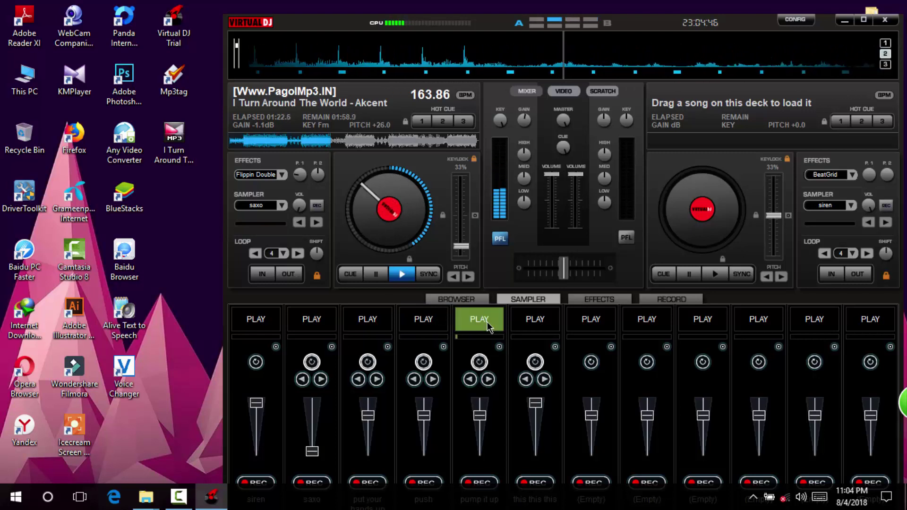
{"action": "left_click", "coordinate": [487, 326]}
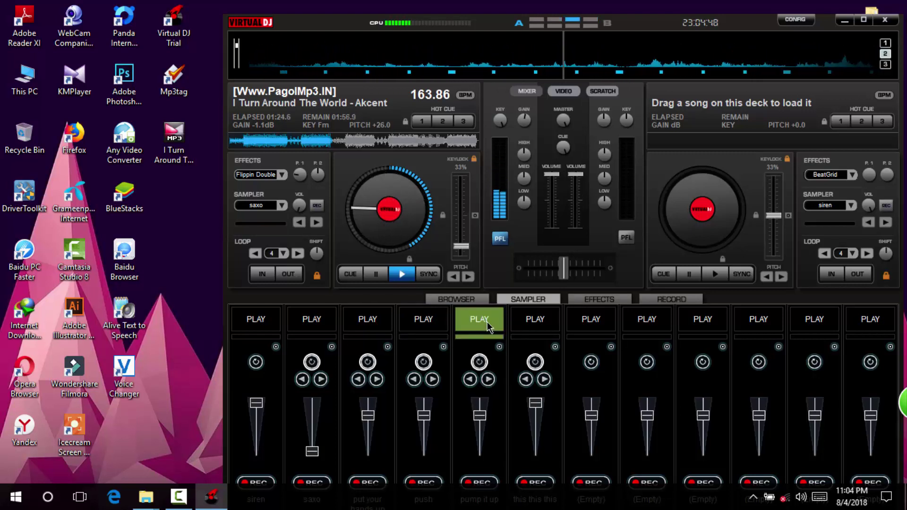
{"action": "left_click", "coordinate": [534, 324]}
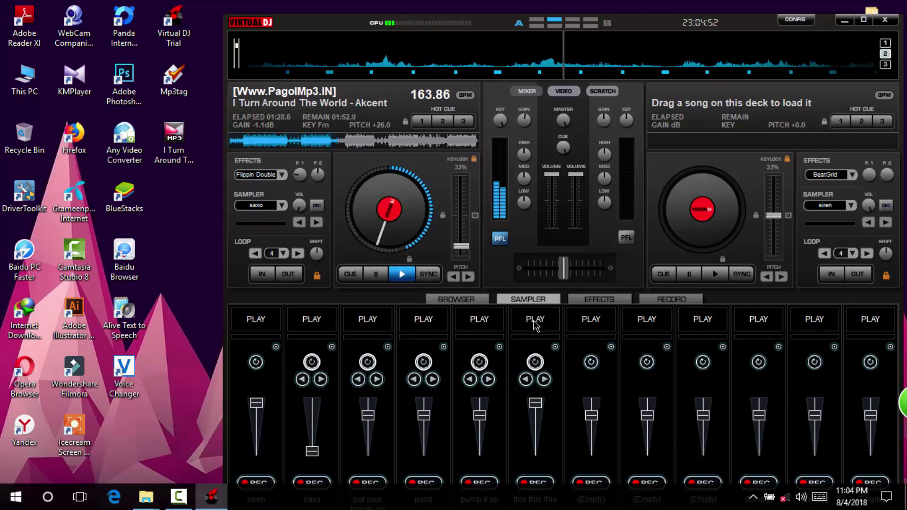
Try the backspin and BeatGrid effects on deck 1 and set its effect to brake.
{"action": "left_click", "coordinate": [282, 175]}
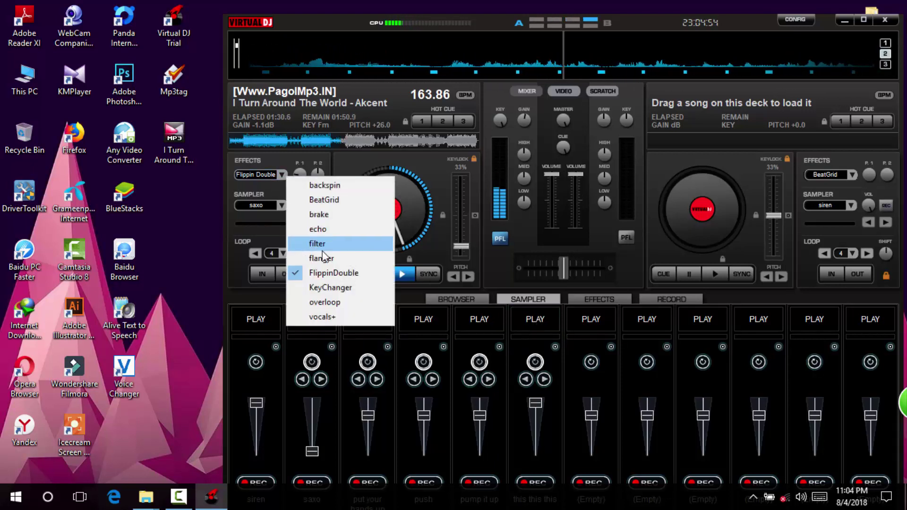
{"action": "left_click", "coordinate": [325, 185]}
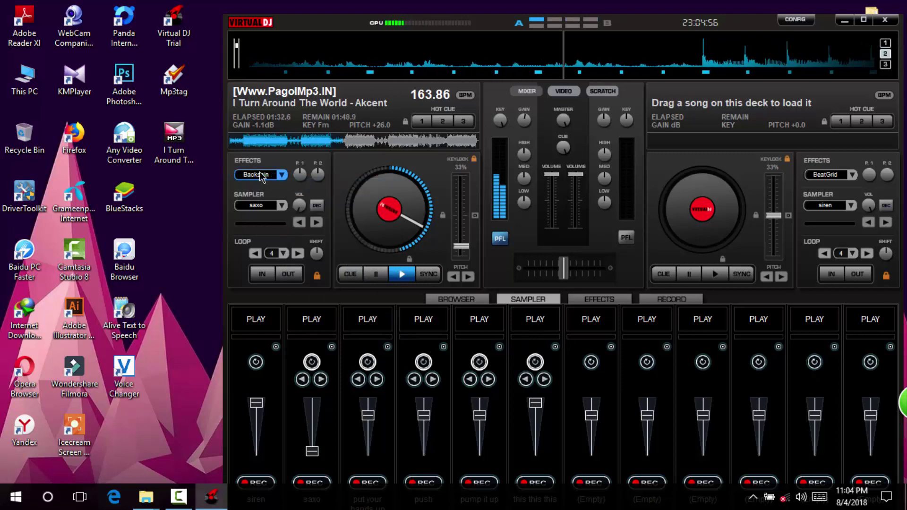
{"action": "left_click", "coordinate": [282, 175]}
{"action": "left_click", "coordinate": [312, 197]}
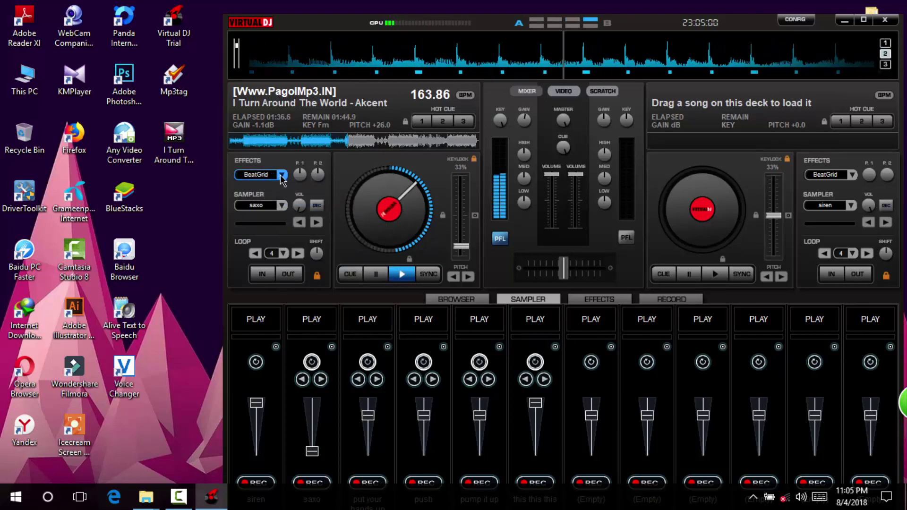
{"action": "left_click", "coordinate": [282, 175]}
{"action": "left_click", "coordinate": [312, 213]}
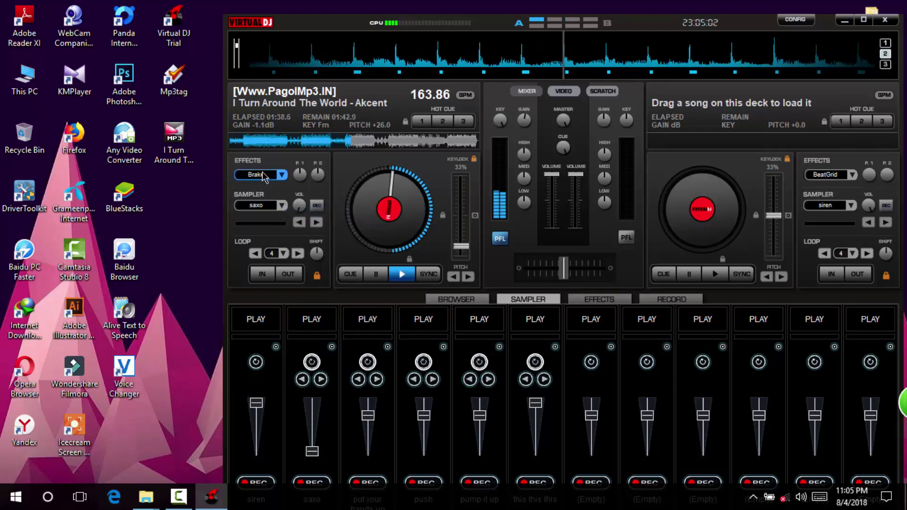
Try the filter effect on deck 1 and replace it with the flanger effect.
{"action": "left_click", "coordinate": [282, 176]}
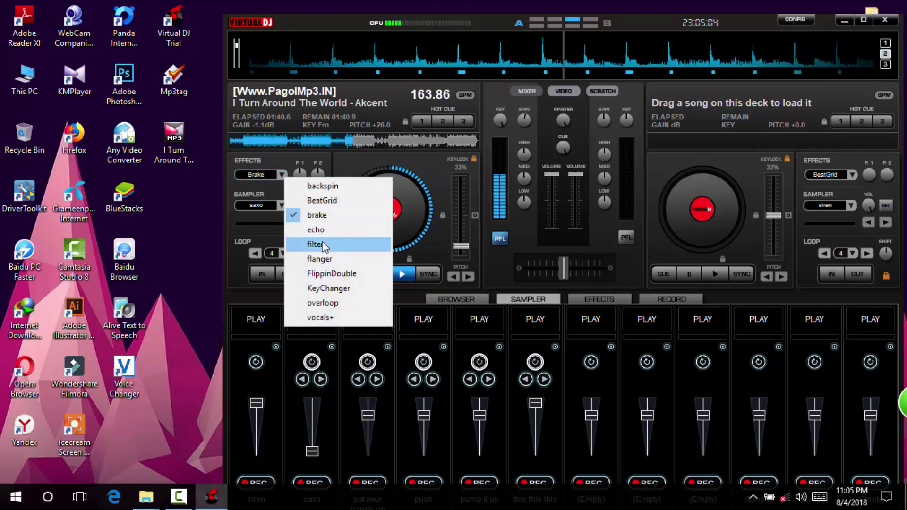
{"action": "left_click", "coordinate": [316, 245]}
{"action": "left_click", "coordinate": [282, 175]}
{"action": "left_click", "coordinate": [314, 258]}
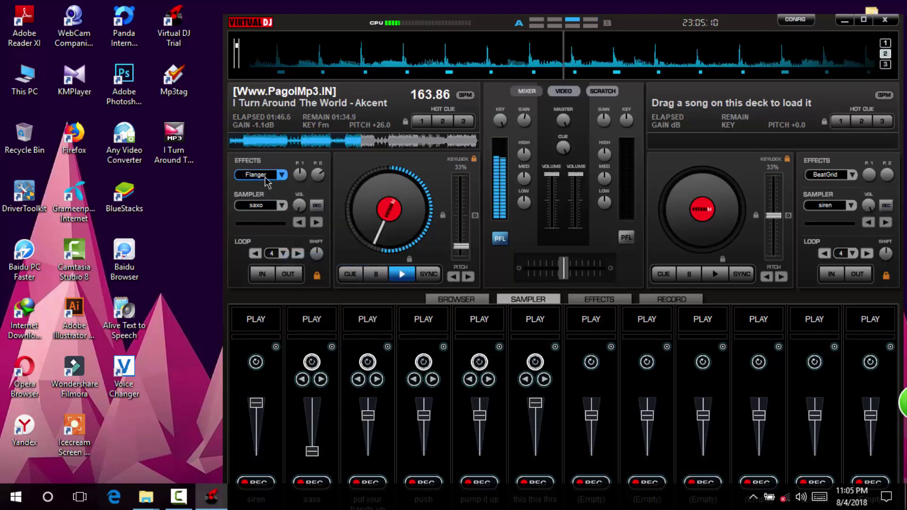
Play the saxo sample on deck 1 and switch the deck's sampler to put your hands up.
{"action": "left_click", "coordinate": [272, 208]}
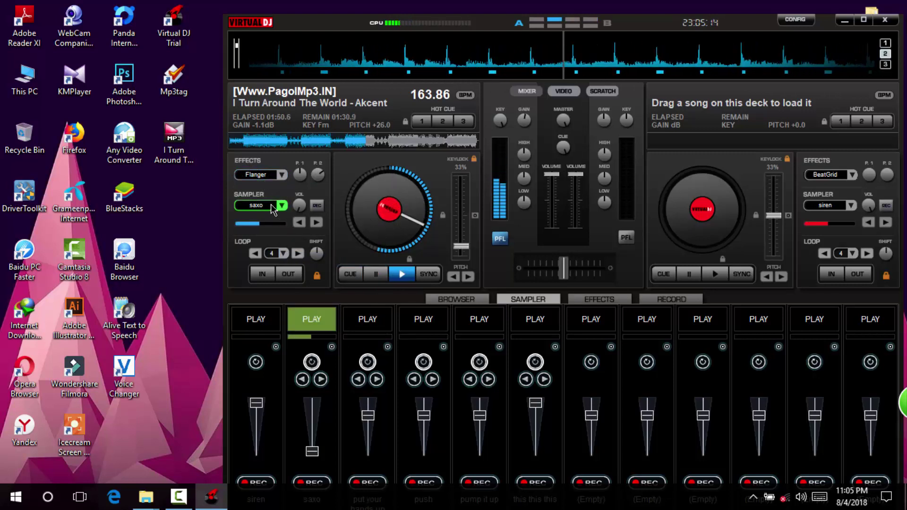
{"action": "left_click", "coordinate": [282, 209]}
{"action": "left_click", "coordinate": [310, 340]}
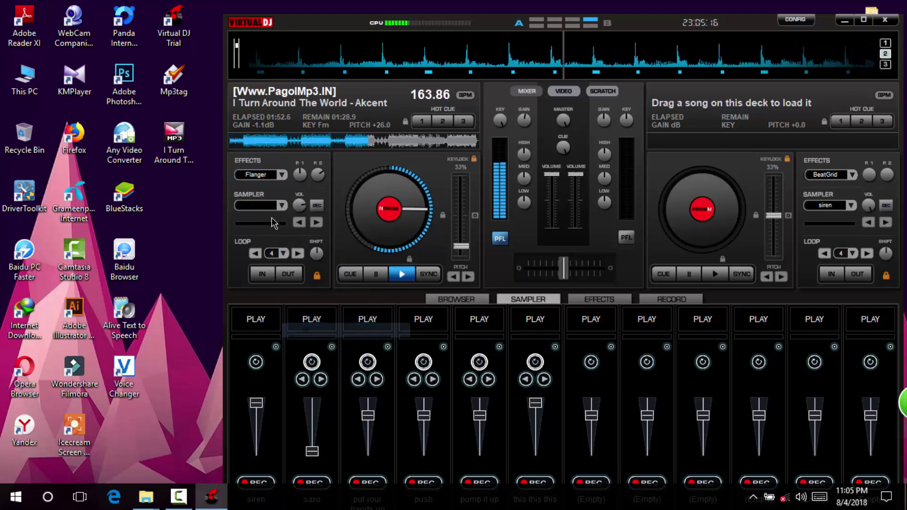
{"action": "left_click", "coordinate": [273, 208]}
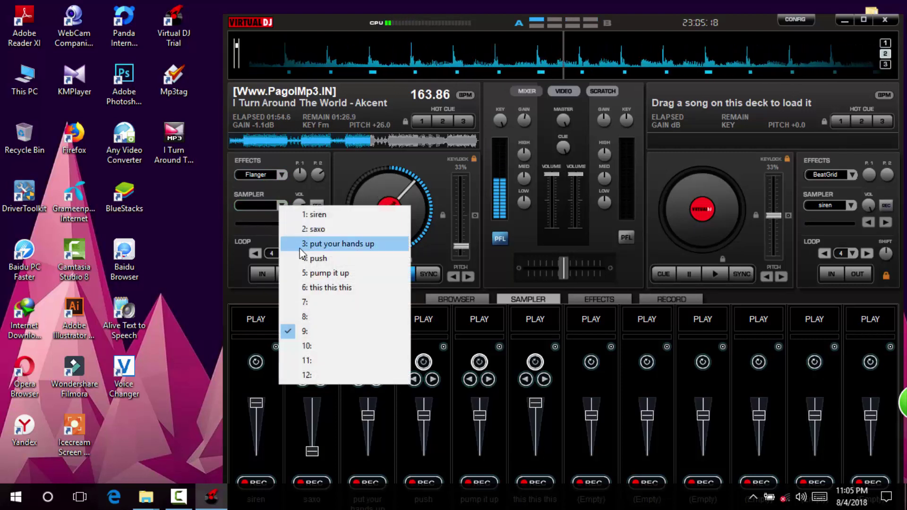
{"action": "left_click", "coordinate": [306, 247]}
Play and stop the put your hands up sample over the song, and pause deck 1.
{"action": "left_click", "coordinate": [270, 209]}
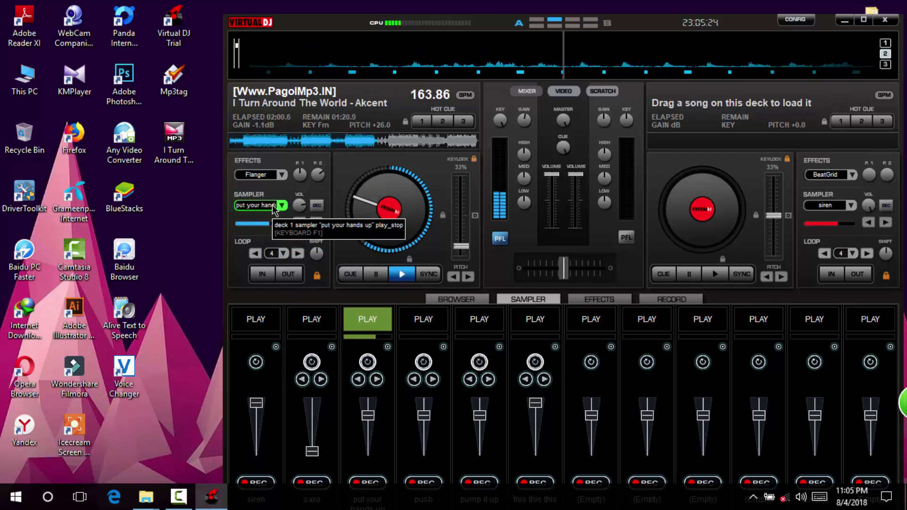
{"action": "left_click", "coordinate": [273, 207]}
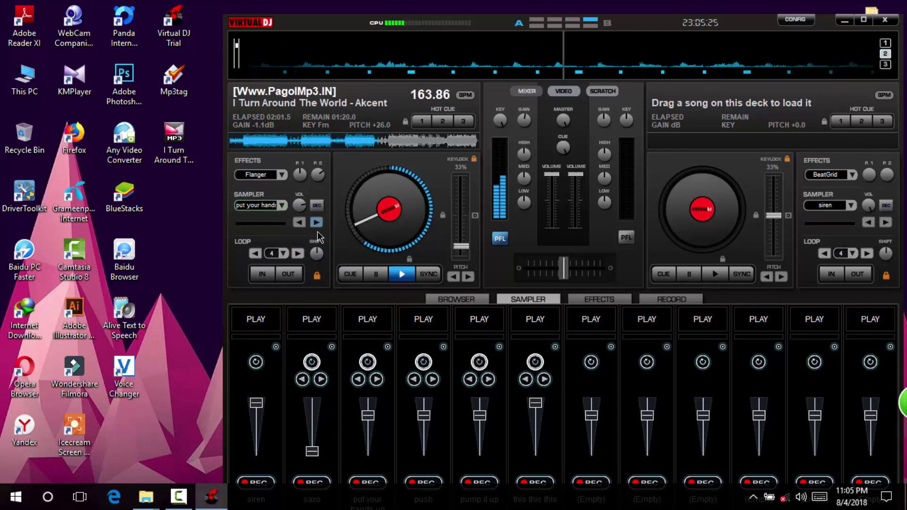
{"action": "left_click", "coordinate": [376, 275]}
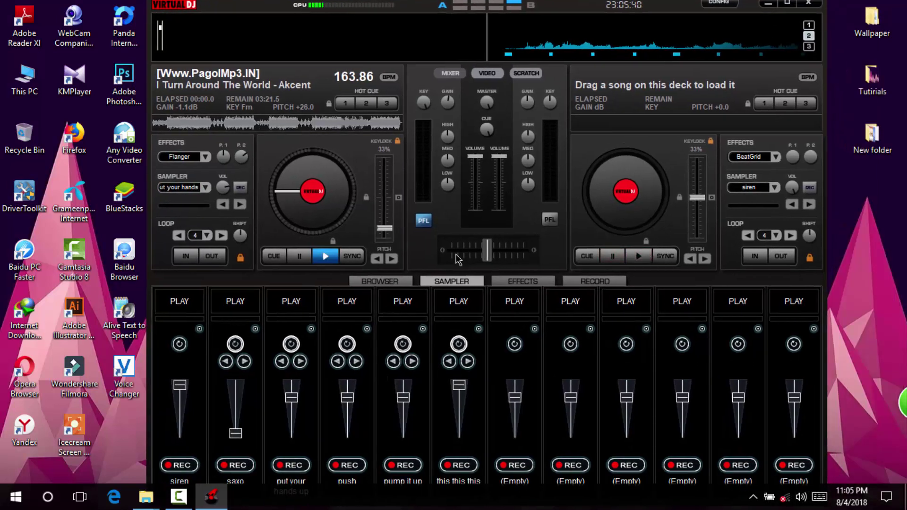
Show the audio recording options and shift the crossfader partway towards deck 2.
{"action": "left_click", "coordinate": [590, 282]}
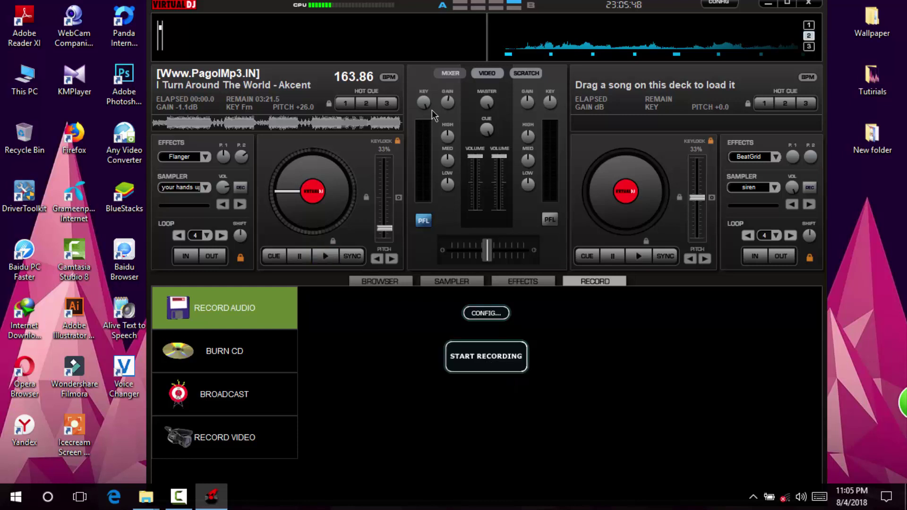
{"action": "left_click_drag", "start_coordinate": [386, 14], "coordinate": [431, 23]}
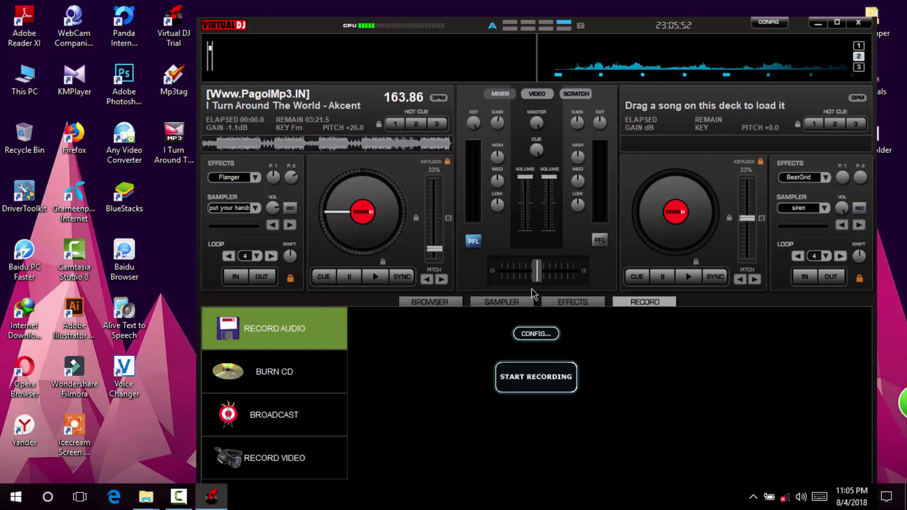
{"action": "left_click_drag", "start_coordinate": [544, 274], "coordinate": [570, 274]}
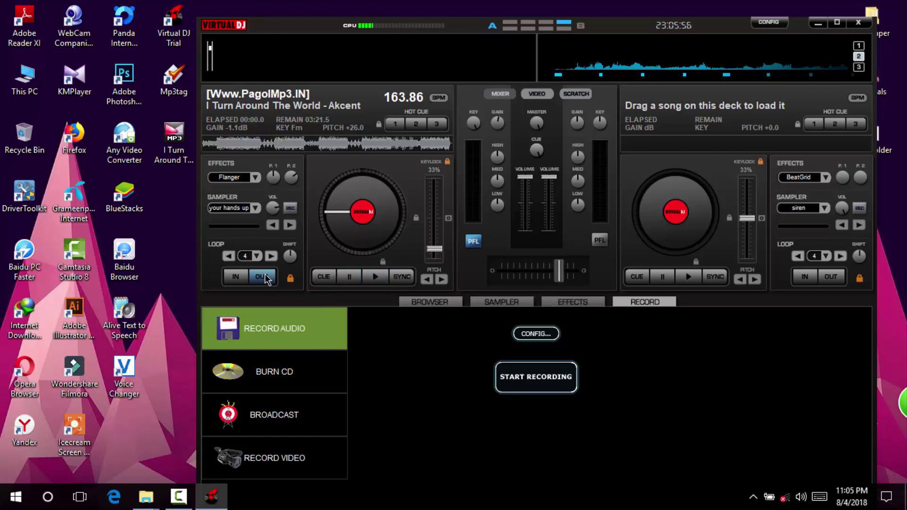
With the scratch view showing, start deck 1 at a pitch of +6.4 and raise its pitch to +33.0.
{"action": "left_click", "coordinate": [523, 95]}
{"action": "left_click", "coordinate": [570, 95]}
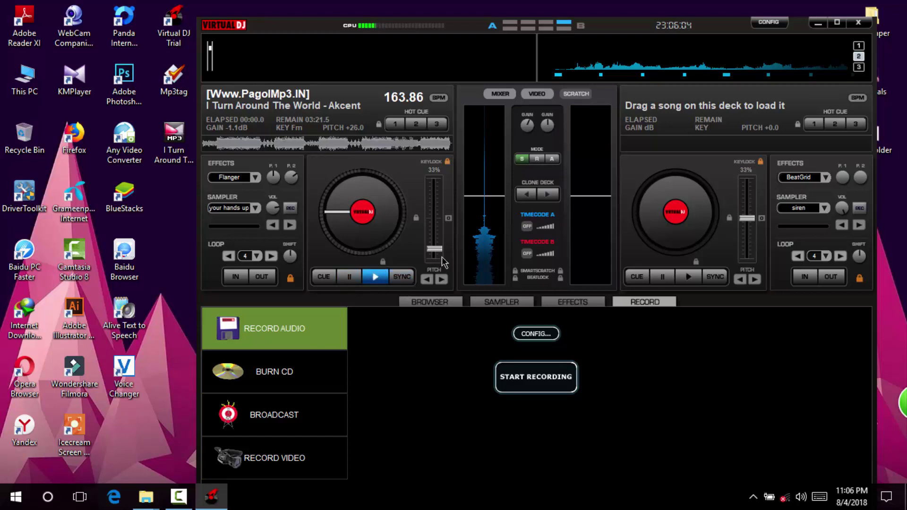
{"action": "left_click_drag", "start_coordinate": [437, 252], "coordinate": [435, 227]}
{"action": "left_click", "coordinate": [375, 276]}
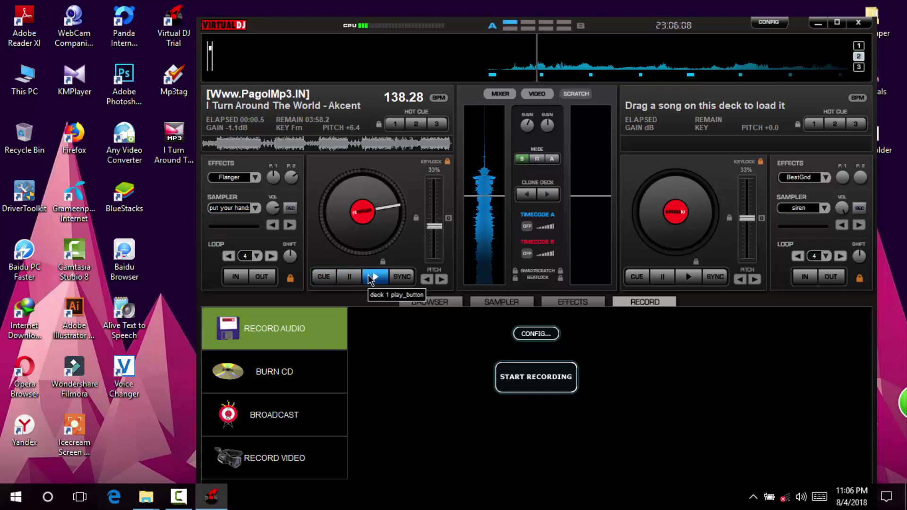
{"action": "left_click_drag", "start_coordinate": [440, 227], "coordinate": [442, 255]}
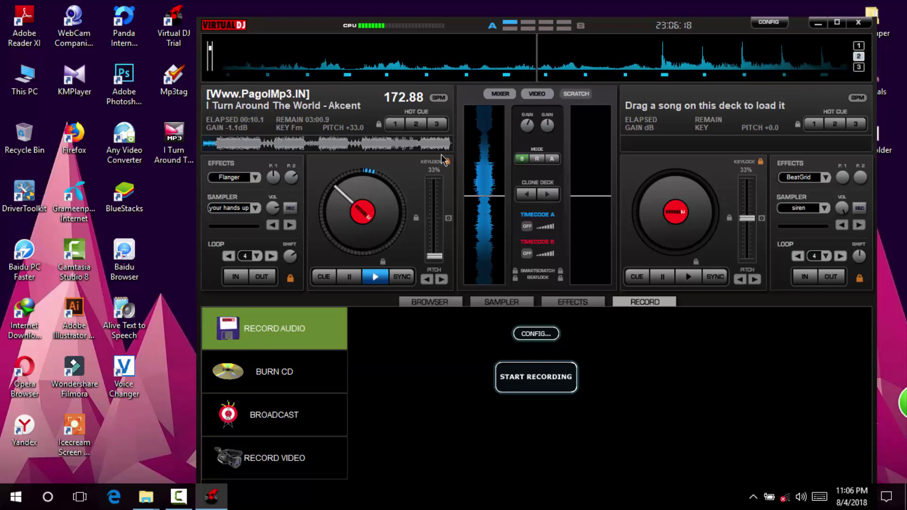
Return to the mixer view and adjust the equalizer knobs of deck 1 while the song plays.
{"action": "left_click", "coordinate": [505, 96]}
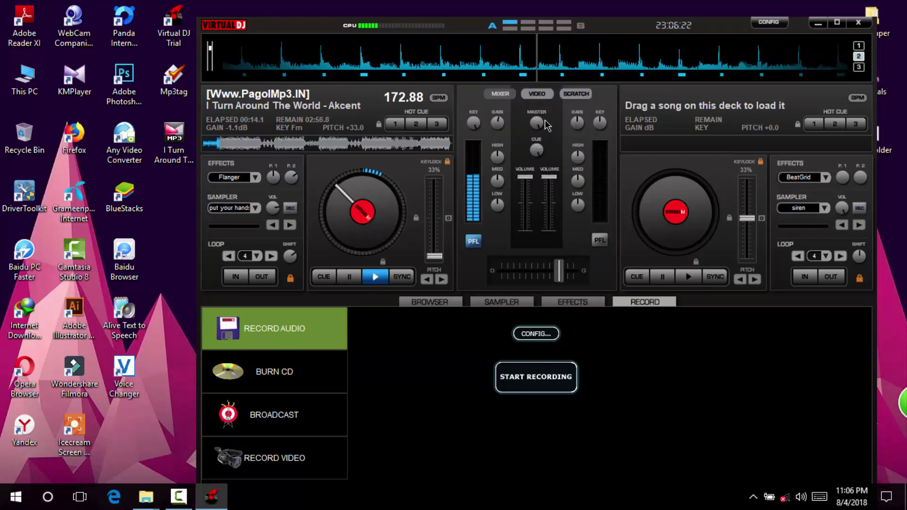
{"action": "scroll", "coordinate": [493, 119], "scroll_direction": "down", "scroll_amount": 1}
{"action": "left_click_drag", "start_coordinate": [492, 118], "coordinate": [499, 162]}
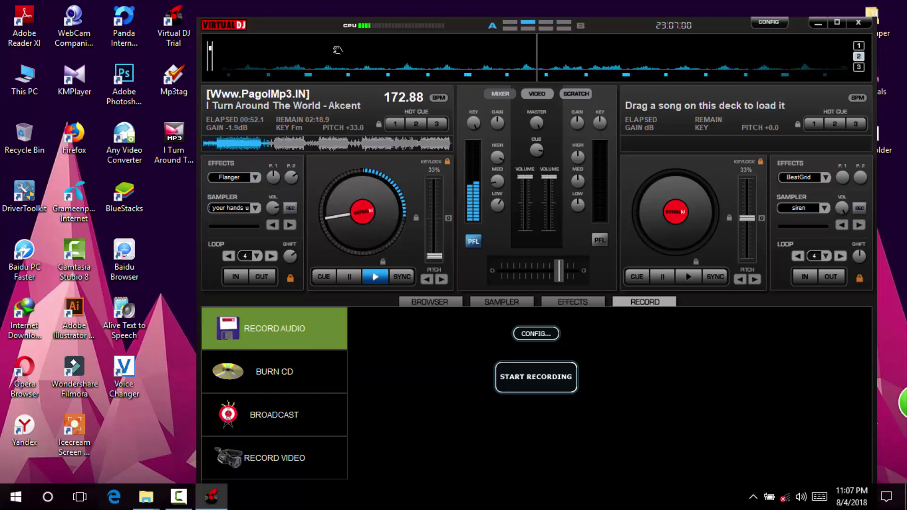
{"action": "left_click_drag", "start_coordinate": [331, 24], "coordinate": [346, 71]}
{"action": "right_click", "coordinate": [333, 30]}
{"action": "left_click", "coordinate": [362, 67]}
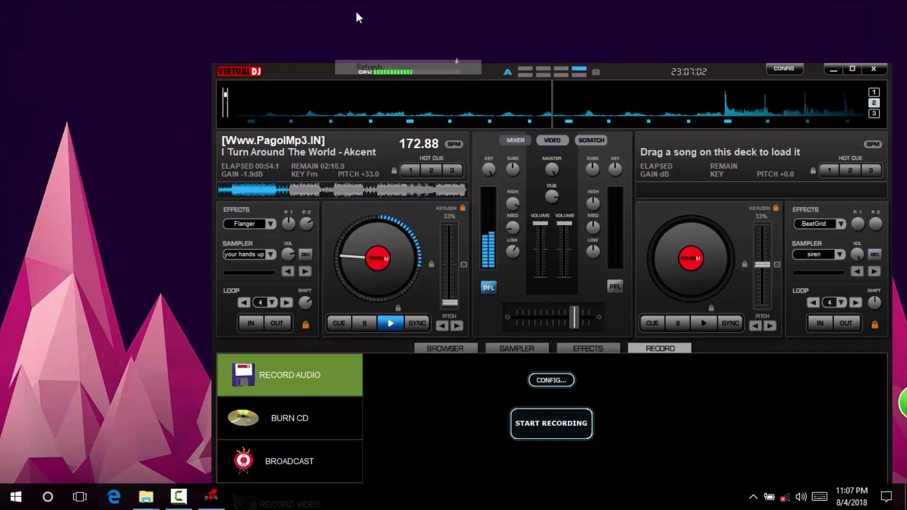
{"action": "right_click", "coordinate": [357, 14]}
{"action": "right_click", "coordinate": [377, 25]}
{"action": "mouse_move", "coordinate": [387, 34]}
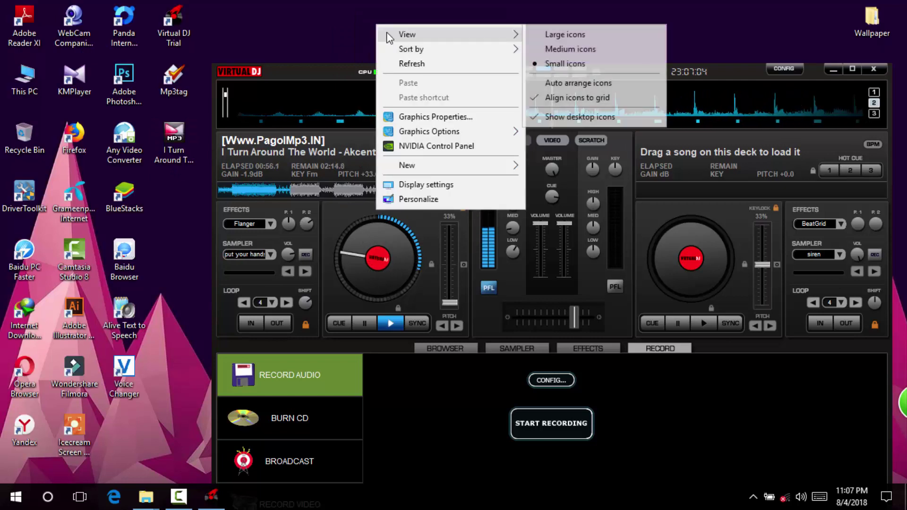
{"action": "left_click", "coordinate": [410, 64]}
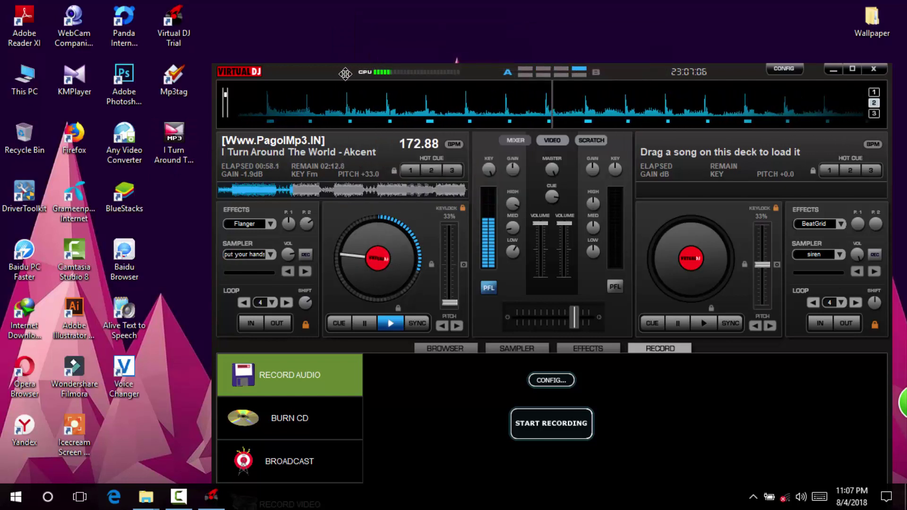
{"action": "left_click_drag", "start_coordinate": [345, 73], "coordinate": [337, 54]}
{"action": "right_click", "coordinate": [347, 16]}
{"action": "left_click", "coordinate": [373, 56]}
{"action": "right_click", "coordinate": [355, 18]}
{"action": "left_click", "coordinate": [380, 54]}
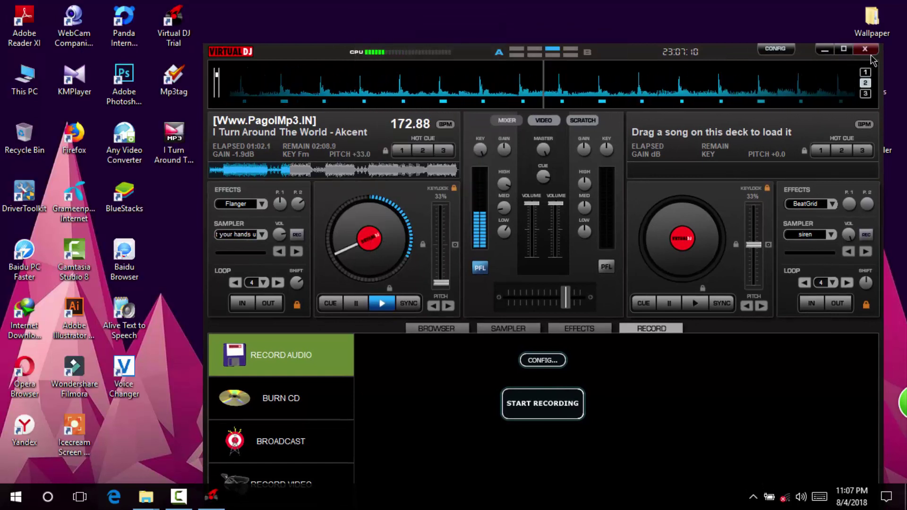
{"action": "left_click_drag", "start_coordinate": [472, 51], "coordinate": [459, 10]}
Pause deck 1 and look through the browser, the sampler and the sound, video, transition and other effect categories.
{"action": "left_click", "coordinate": [346, 264]}
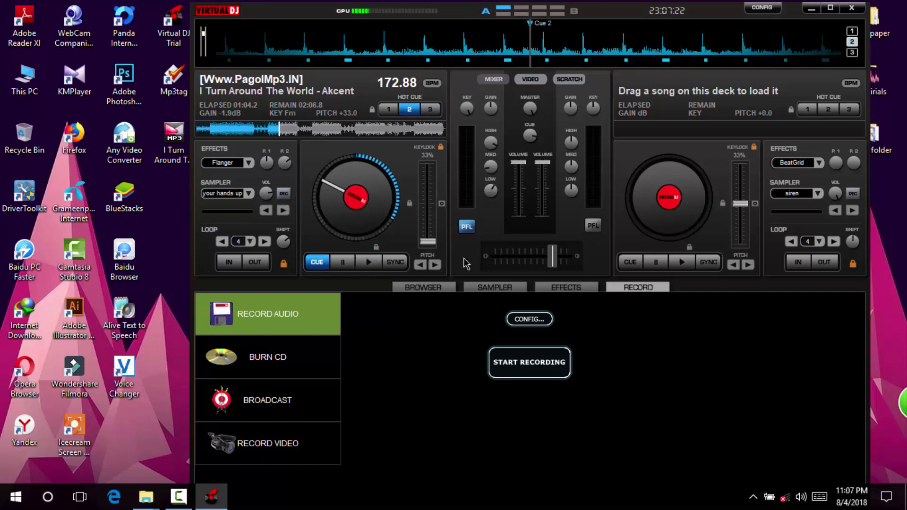
{"action": "left_click", "coordinate": [422, 288]}
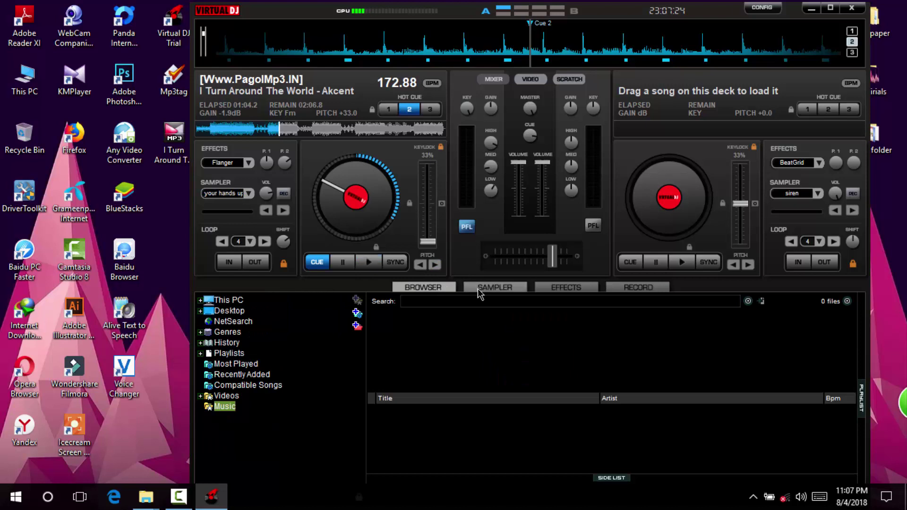
{"action": "left_click", "coordinate": [495, 287]}
{"action": "left_click", "coordinate": [574, 288]}
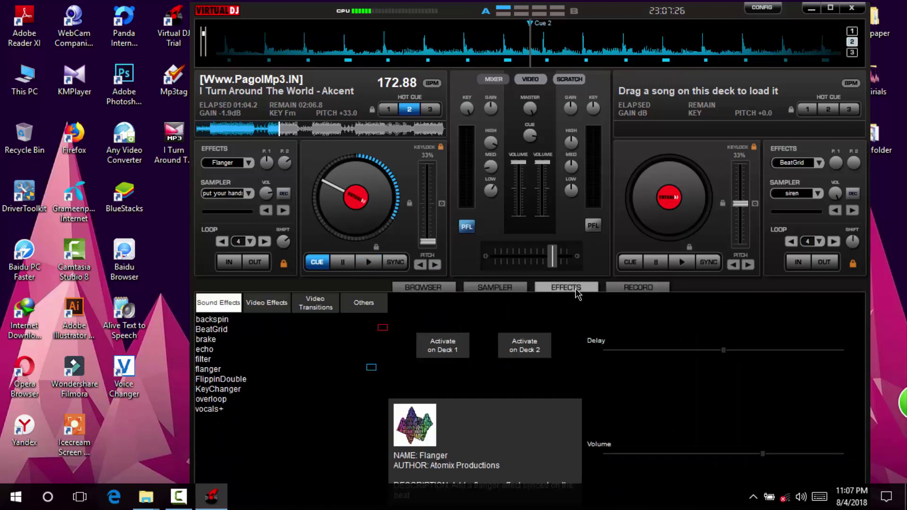
{"action": "left_click", "coordinate": [367, 307]}
{"action": "left_click", "coordinate": [327, 306]}
{"action": "left_click", "coordinate": [273, 308]}
{"action": "left_click", "coordinate": [220, 307]}
Select the BeatGrid sound effect and rearrange the active cells in its beat pattern grid.
{"action": "left_click", "coordinate": [220, 329]}
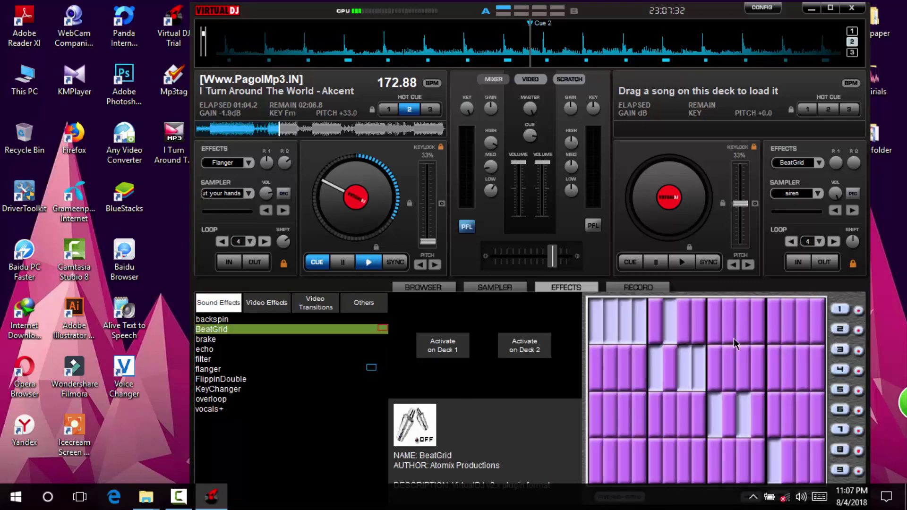
{"action": "left_click", "coordinate": [743, 376]}
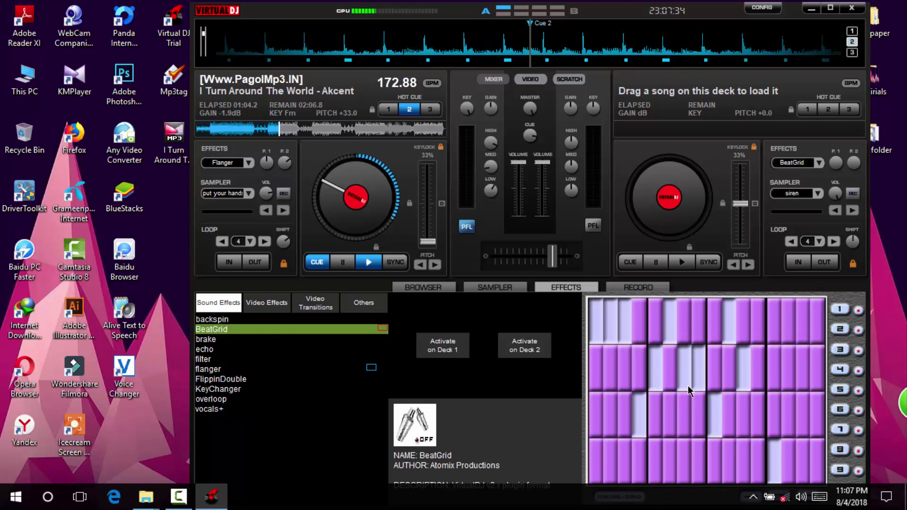
{"action": "left_click", "coordinate": [698, 401]}
{"action": "left_click", "coordinate": [769, 398]}
{"action": "left_click", "coordinate": [771, 337]}
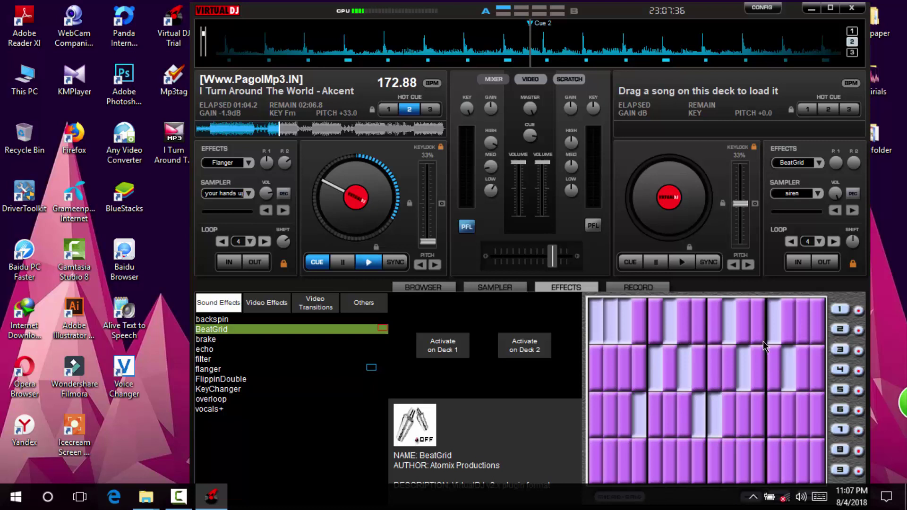
{"action": "left_click", "coordinate": [734, 424]}
{"action": "left_click", "coordinate": [733, 424]}
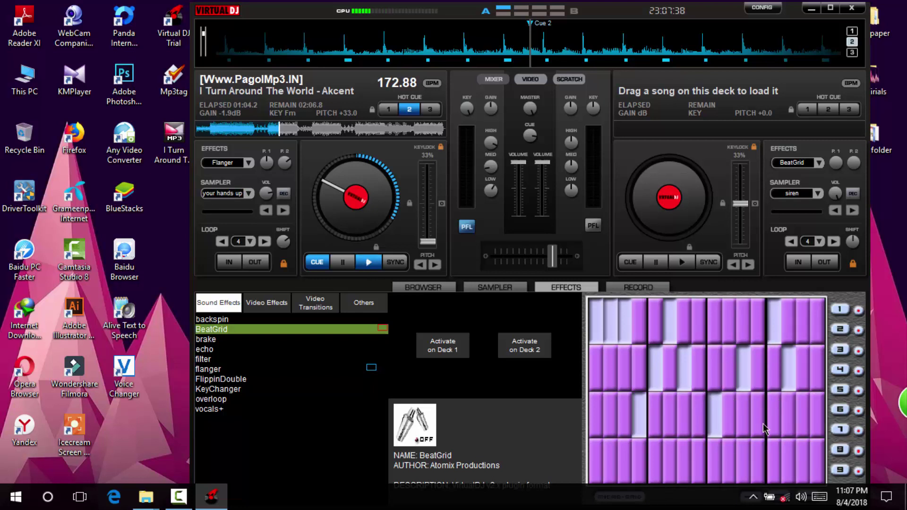
{"action": "left_click", "coordinate": [771, 422]}
{"action": "left_click", "coordinate": [670, 333]}
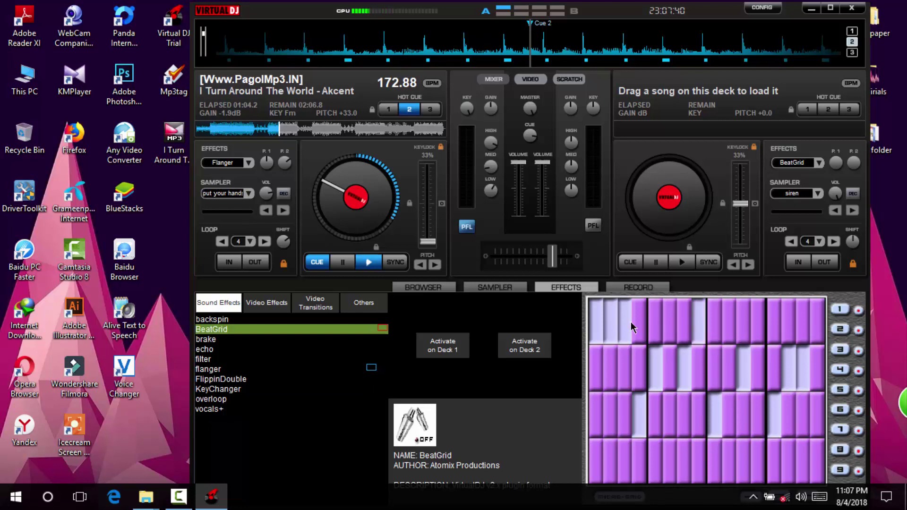
{"action": "left_click", "coordinate": [601, 373]}
{"action": "left_click", "coordinate": [623, 362]}
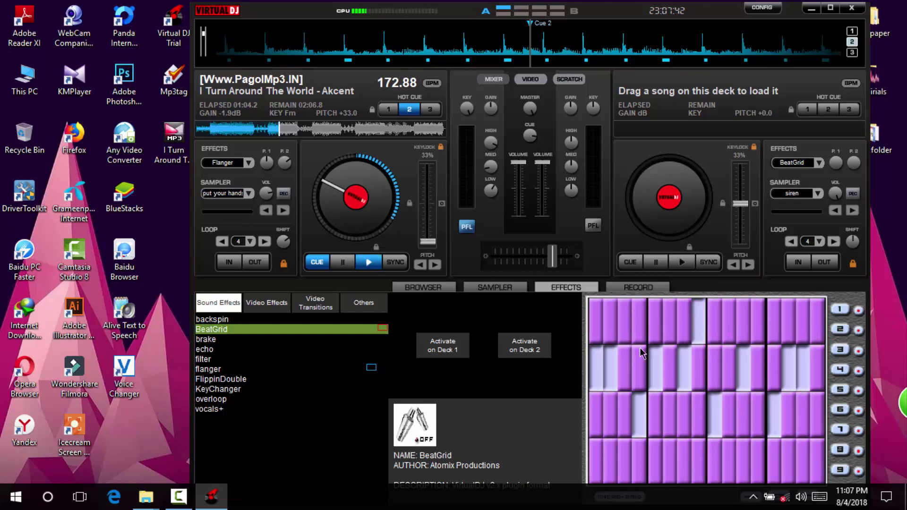
{"action": "left_click", "coordinate": [699, 345]}
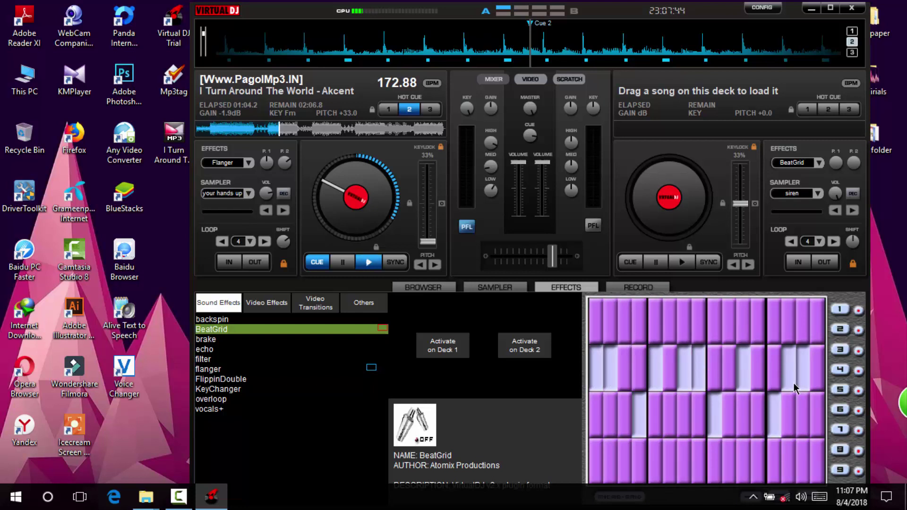
{"action": "left_click", "coordinate": [789, 411]}
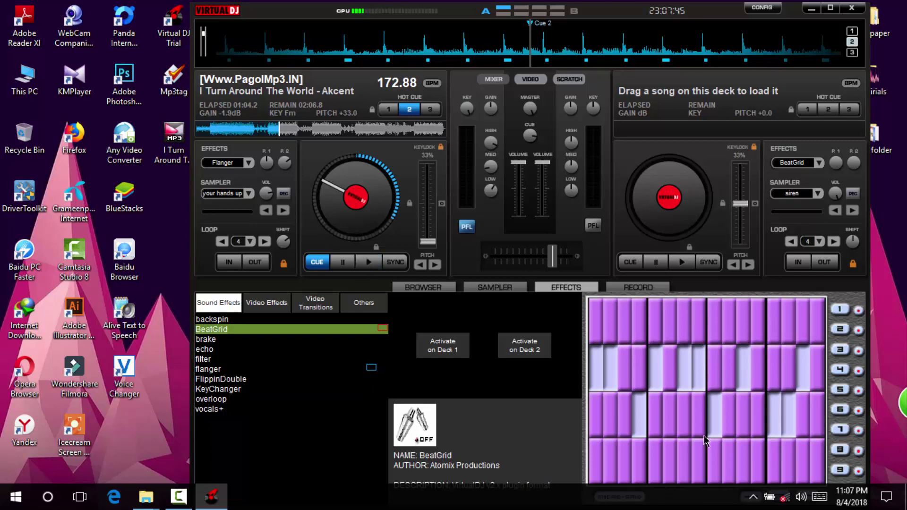
Close Virtual DJ and refresh the desktop.
{"action": "left_click", "coordinate": [852, 8]}
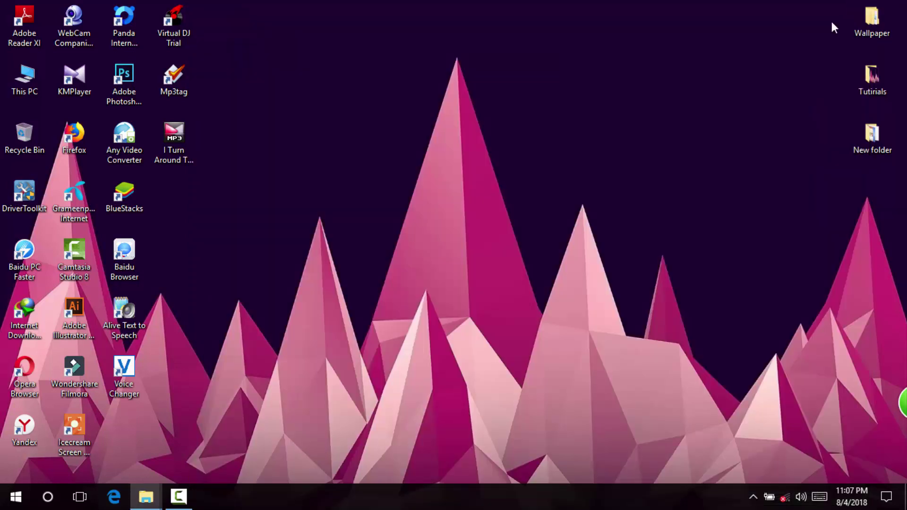
{"action": "right_click", "coordinate": [525, 101]}
{"action": "left_click", "coordinate": [557, 138]}
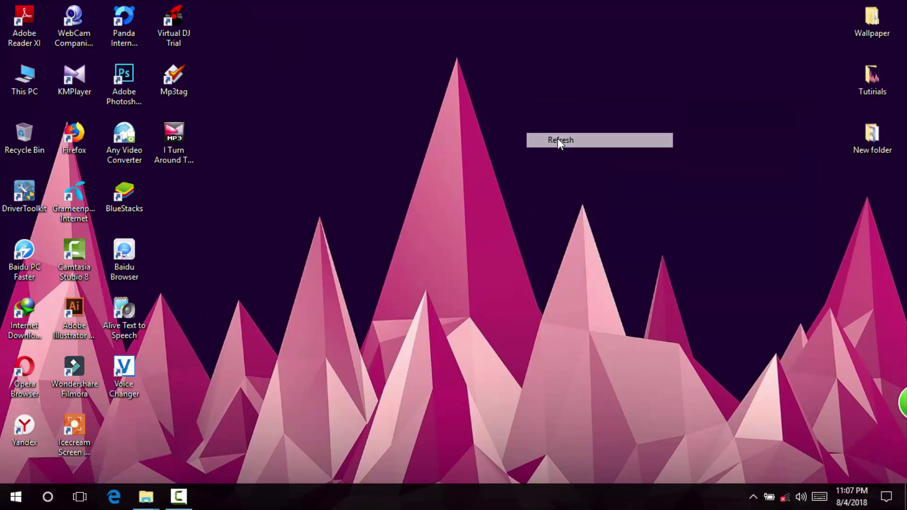
{"action": "right_click", "coordinate": [488, 94]}
{"action": "left_click", "coordinate": [509, 126]}
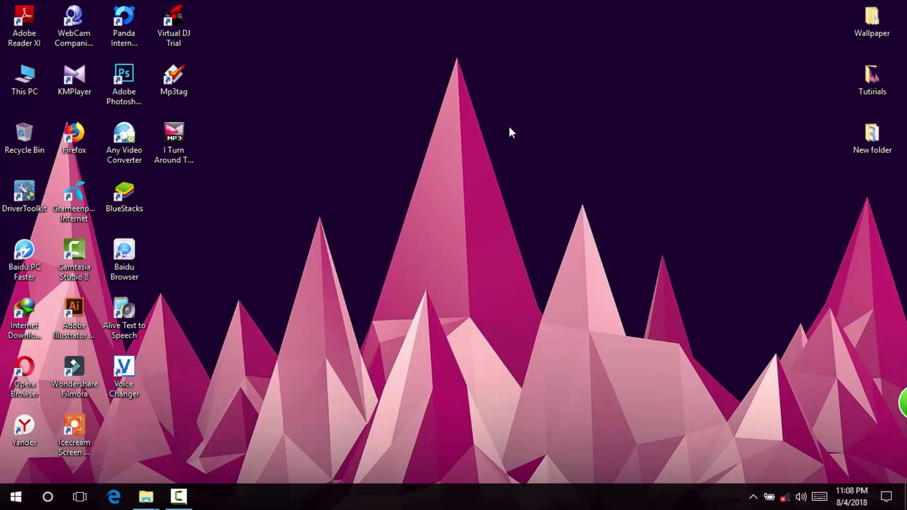
{"action": "right_click", "coordinate": [432, 65]}
{"action": "left_click", "coordinate": [468, 102]}
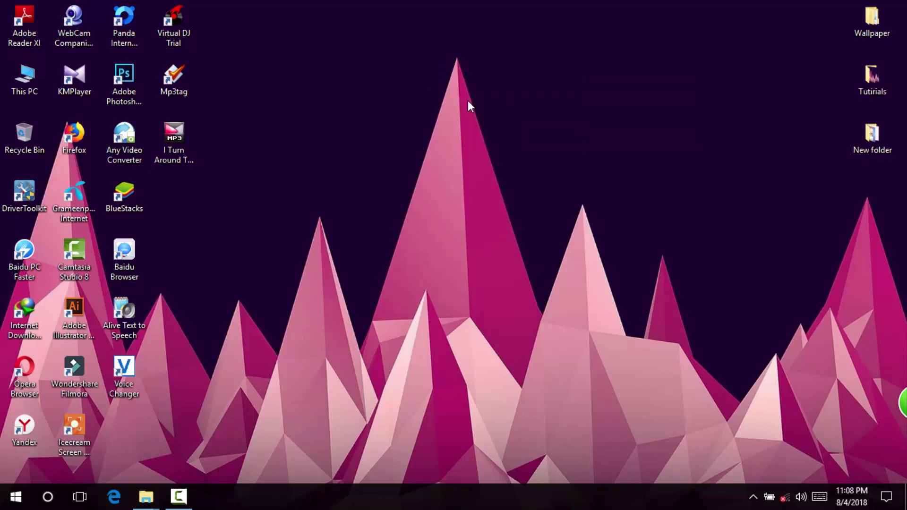